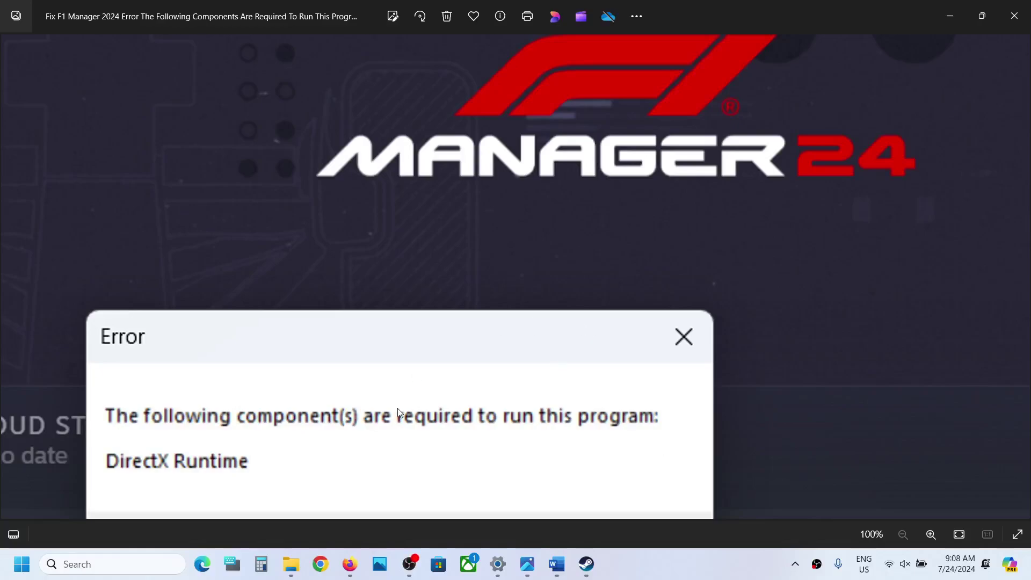
Step: Copy the DirectX download link from the Word document and open it in Chrome
click(556, 564)
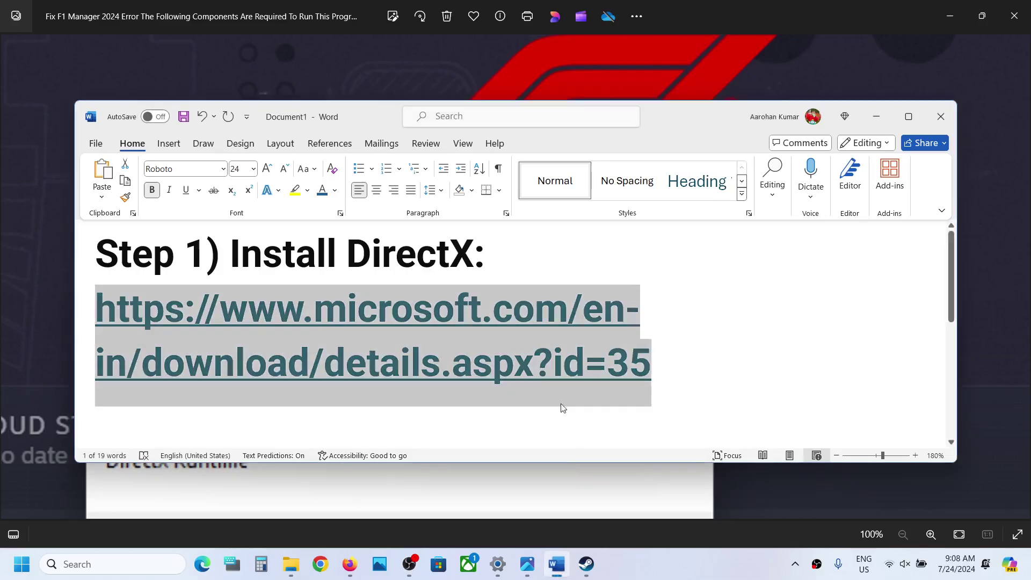
right_click(449, 324)
click(507, 255)
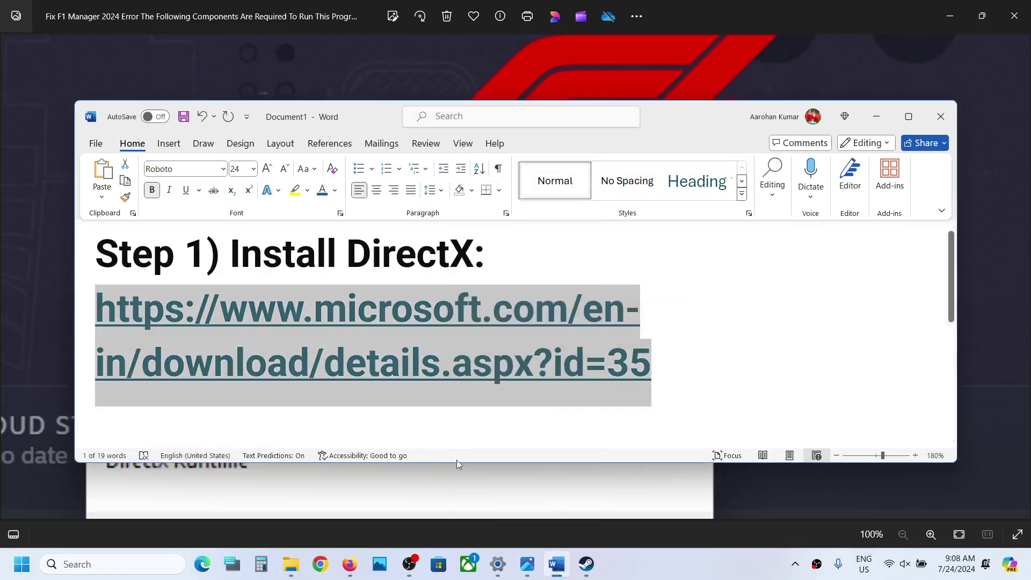
click(321, 565)
key(ctrl+v)
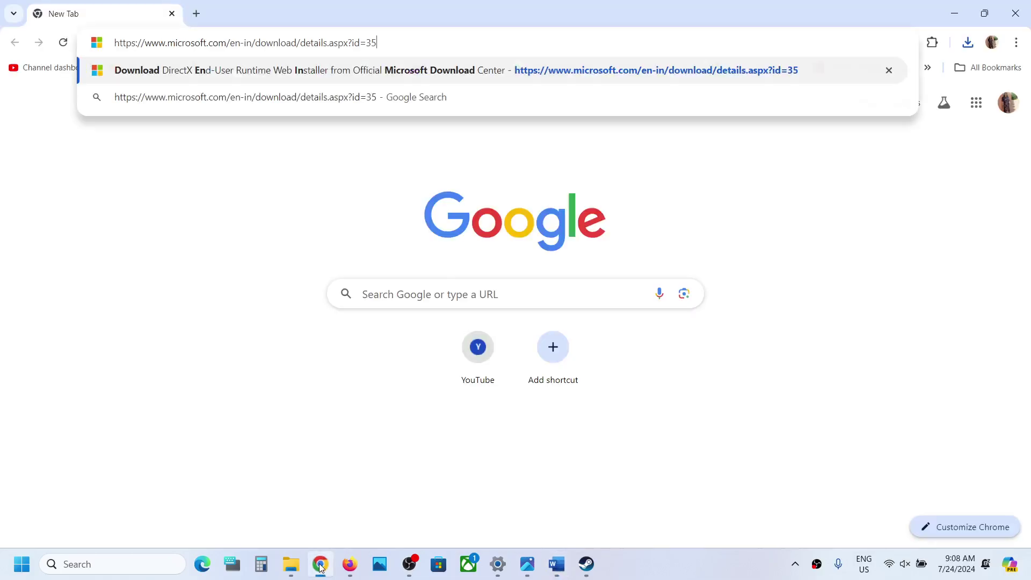
key(Return)
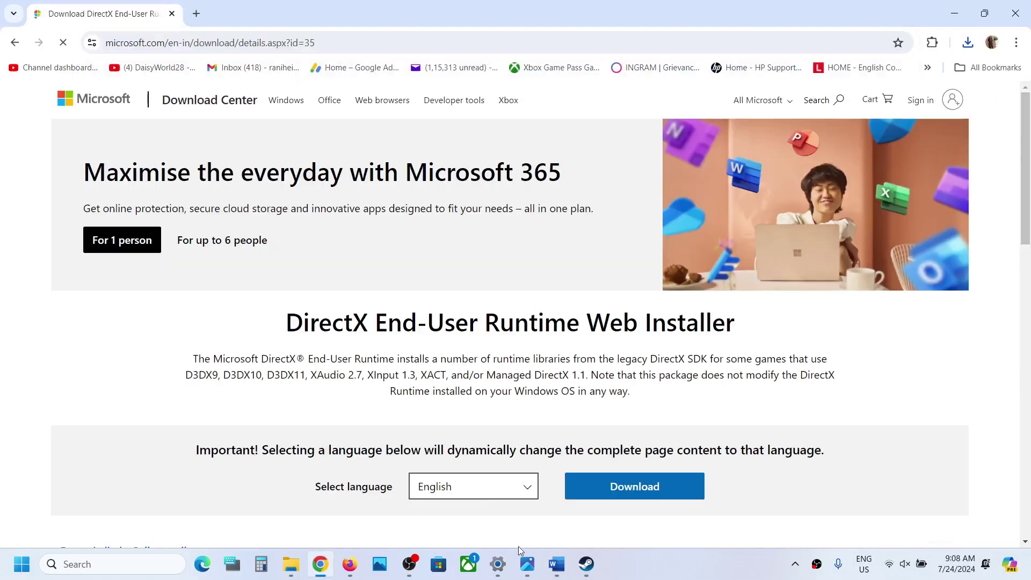
Step: Download the English DirectX End-User Runtime Web Installer, run it, and move its setup window toward the middle of the screen
scroll(517, 545, down, 3)
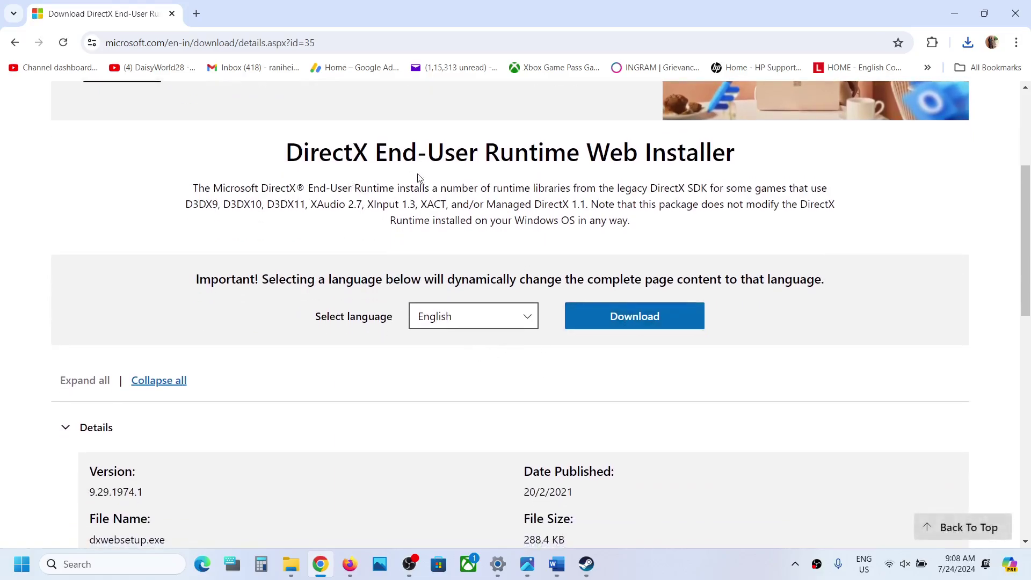
click(631, 309)
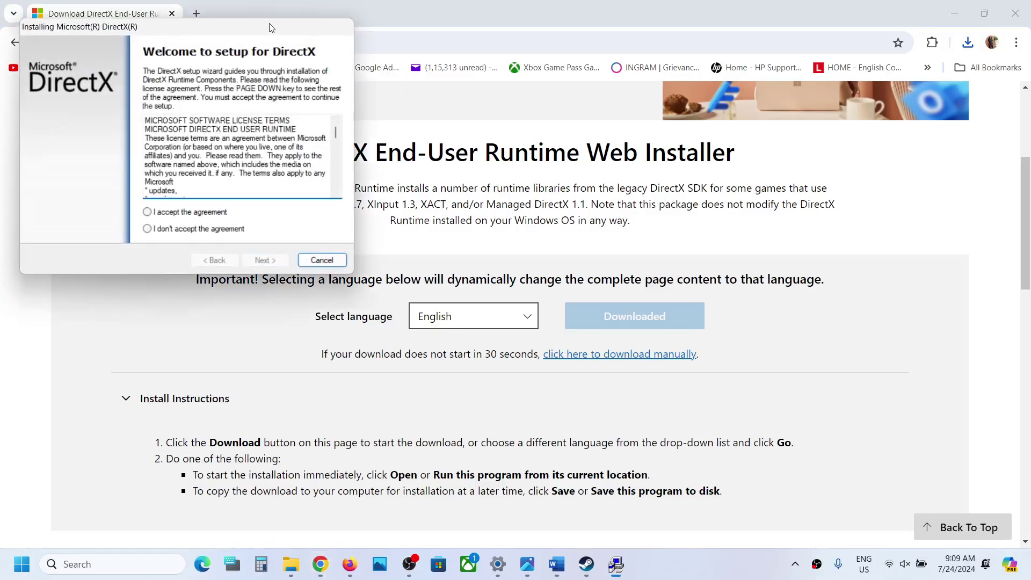
drag(508, 138, 626, 172)
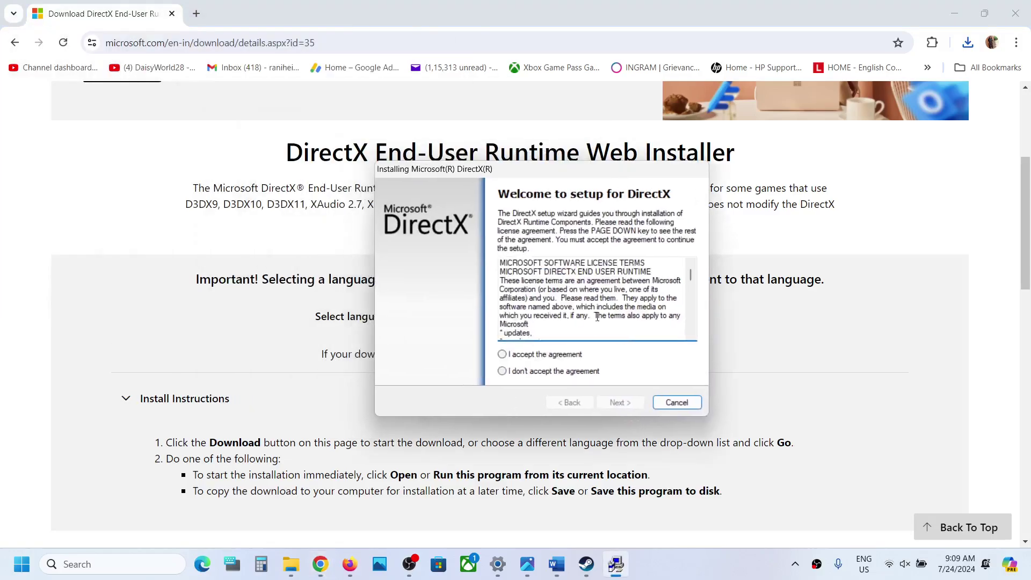
Step: Accept the DirectX license agreement, install the DirectX runtime components, and finish the setup wizard
click(555, 358)
click(615, 404)
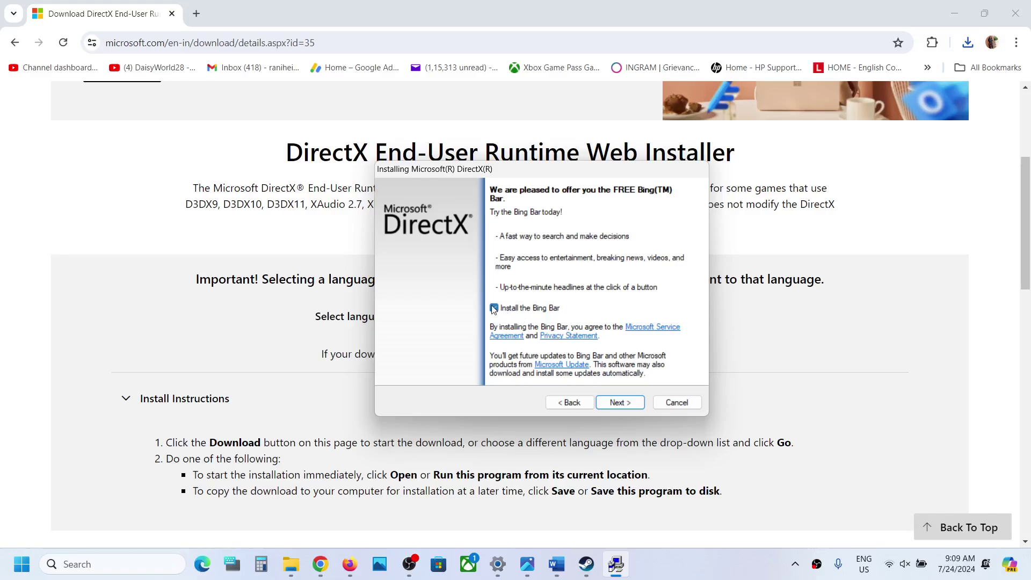
click(616, 401)
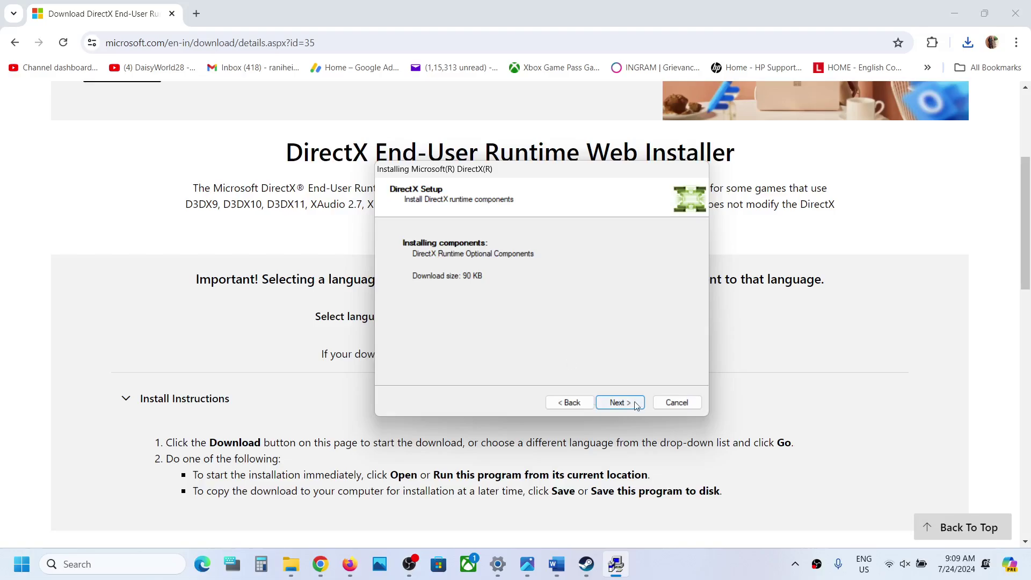
click(620, 403)
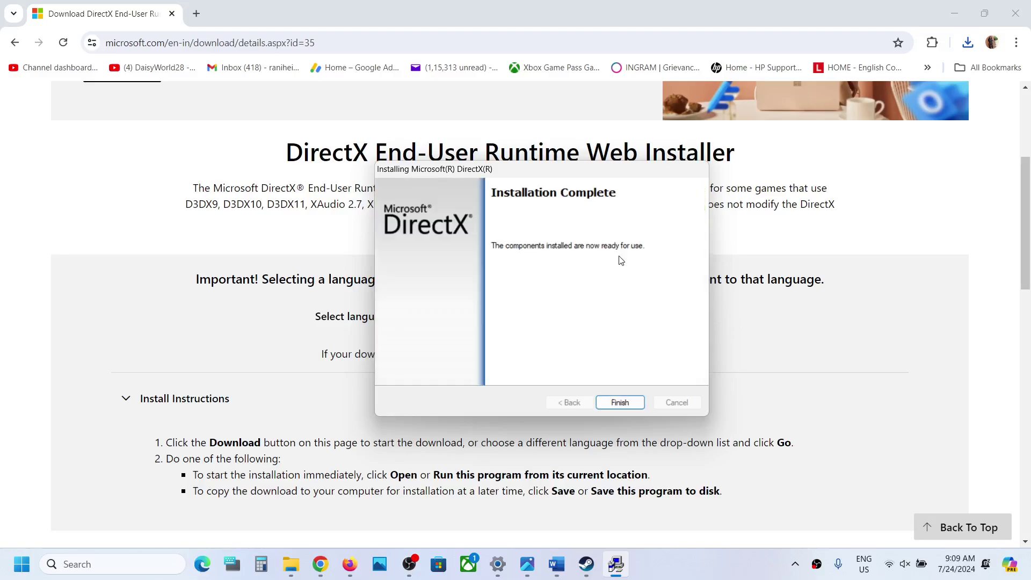
click(622, 403)
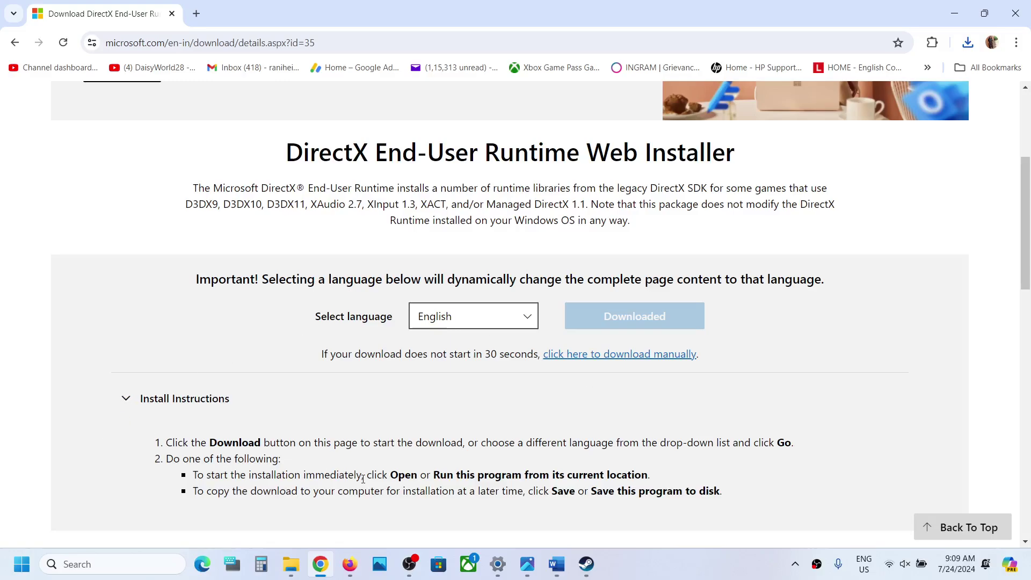
click(587, 563)
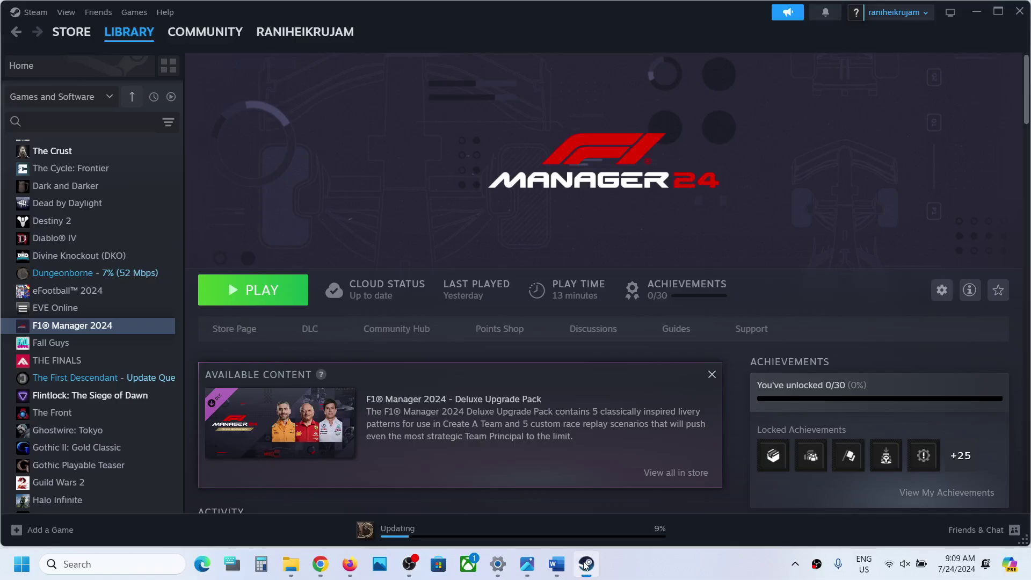
click(21, 563)
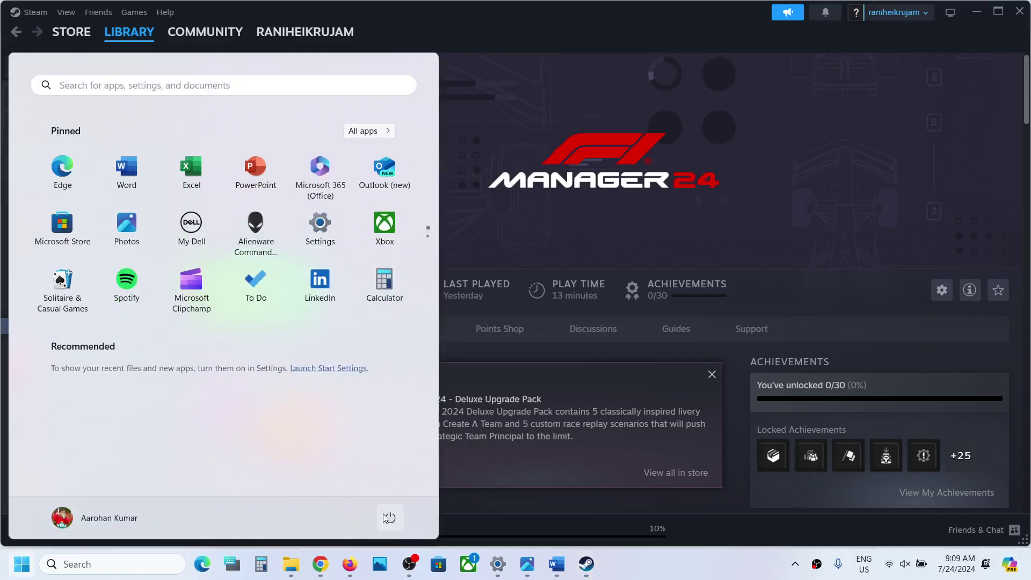
click(390, 518)
click(665, 202)
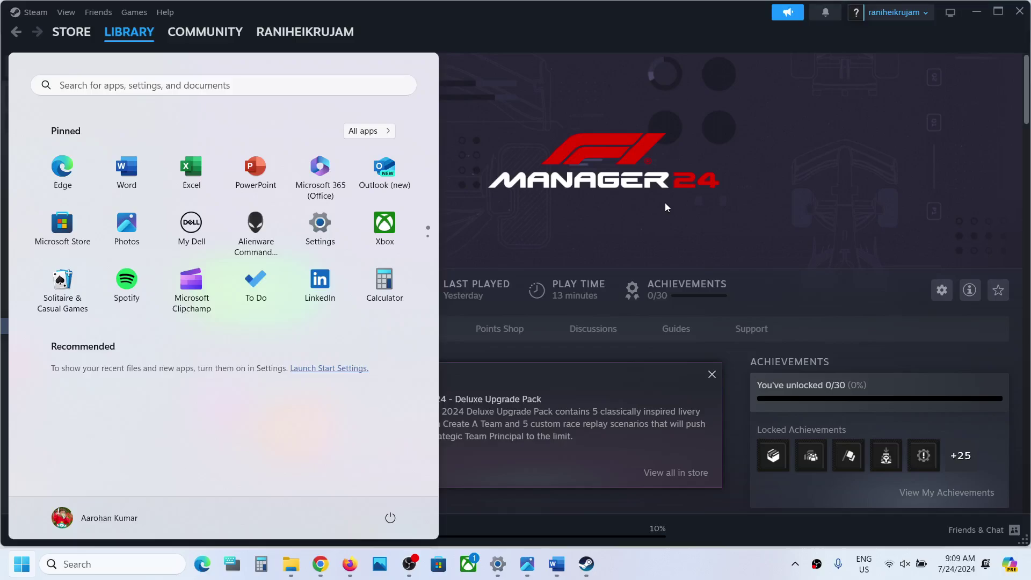
click(664, 202)
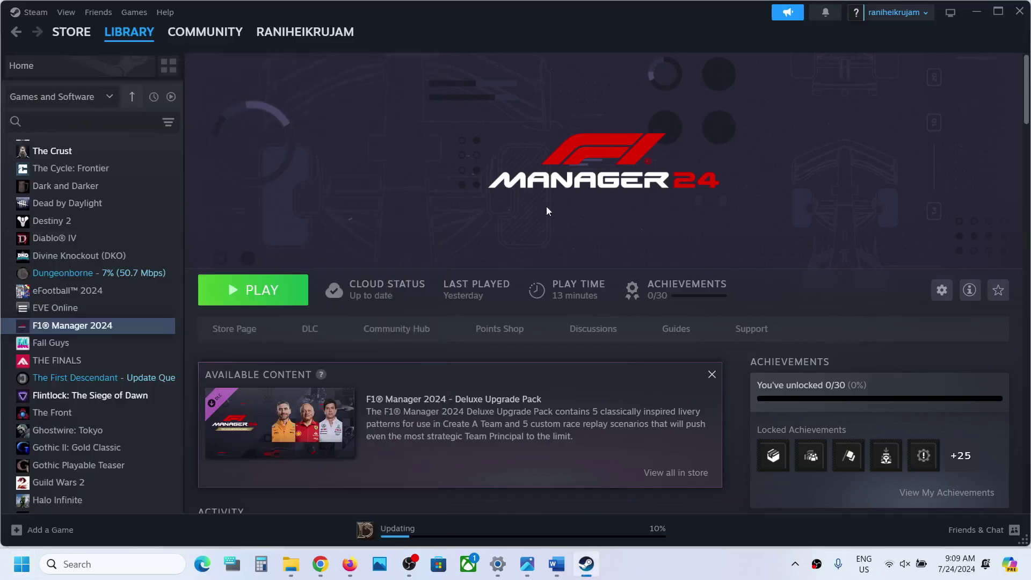
Step: Switch to the Word document and read the instruction on creating the xinput1_3.dll file
click(556, 563)
scroll(390, 326, down, 3)
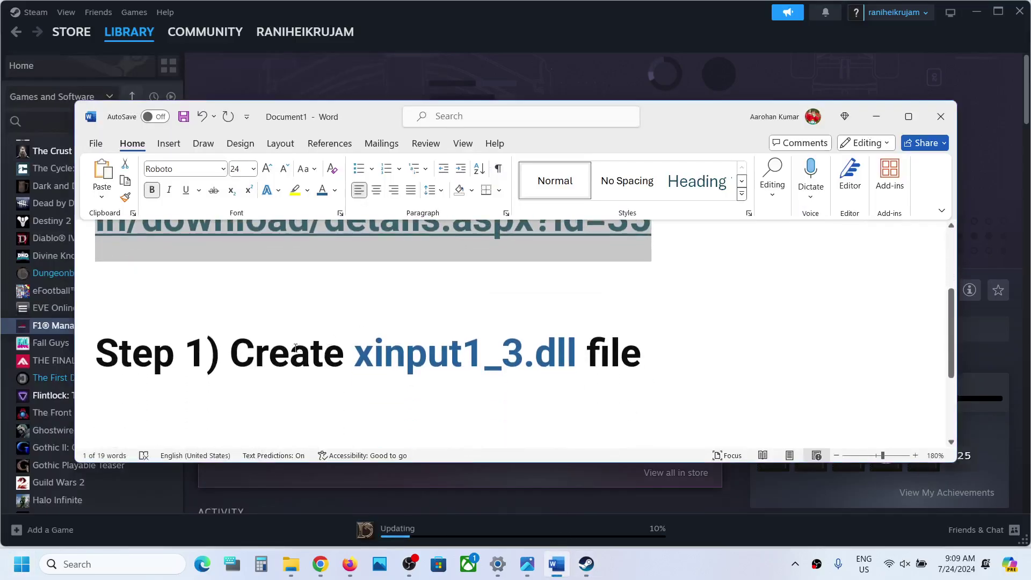
drag(256, 355, 637, 364)
click(638, 364)
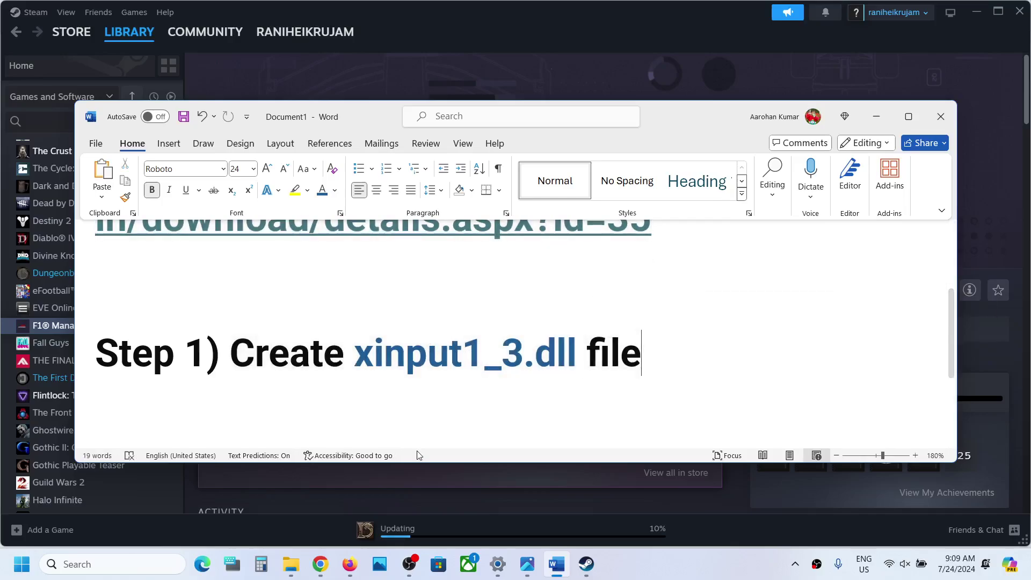
Step: Open a new File Explorer window and go to the OS (C:) drive
click(290, 565)
right_click(290, 566)
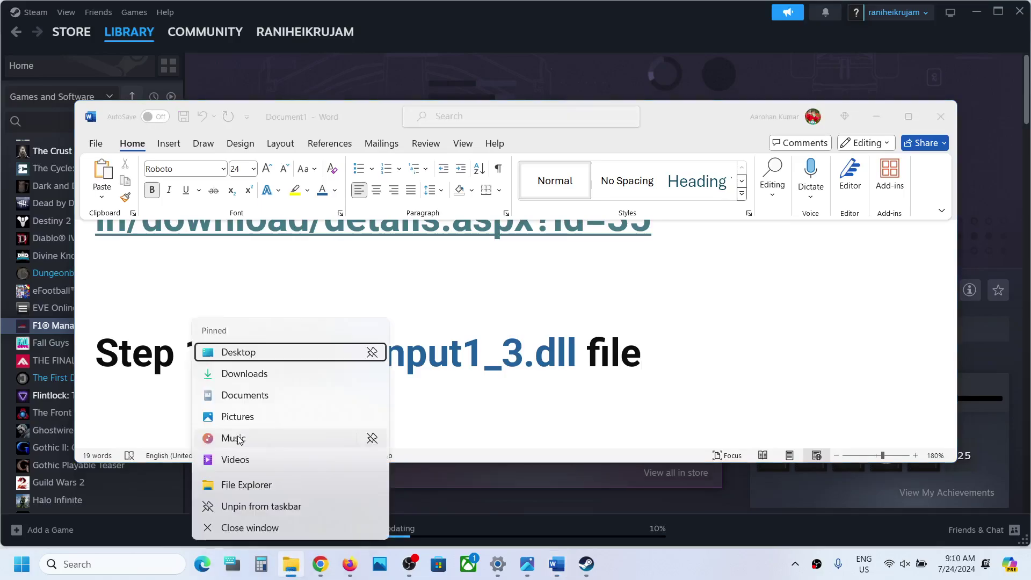
click(236, 492)
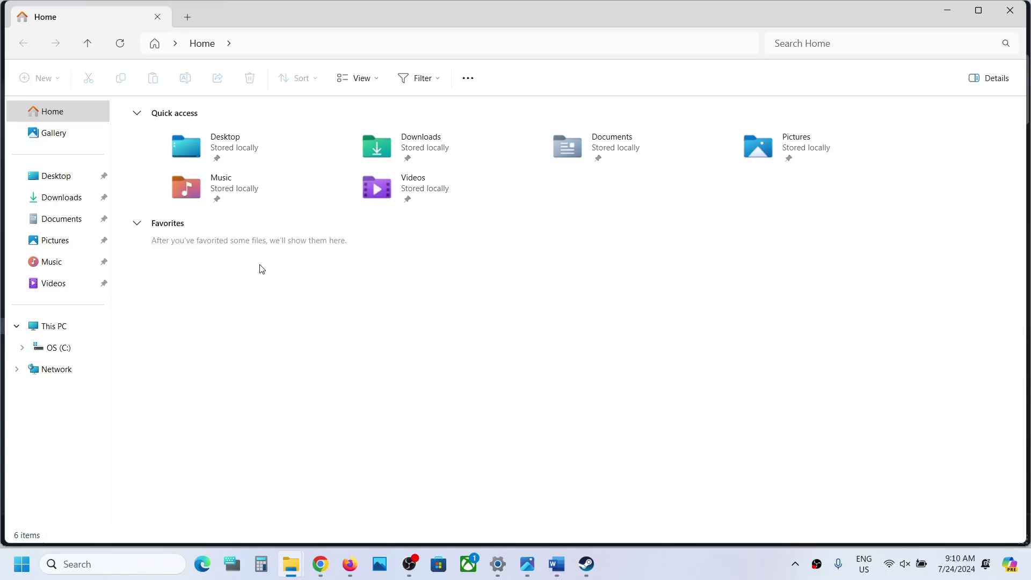
click(61, 325)
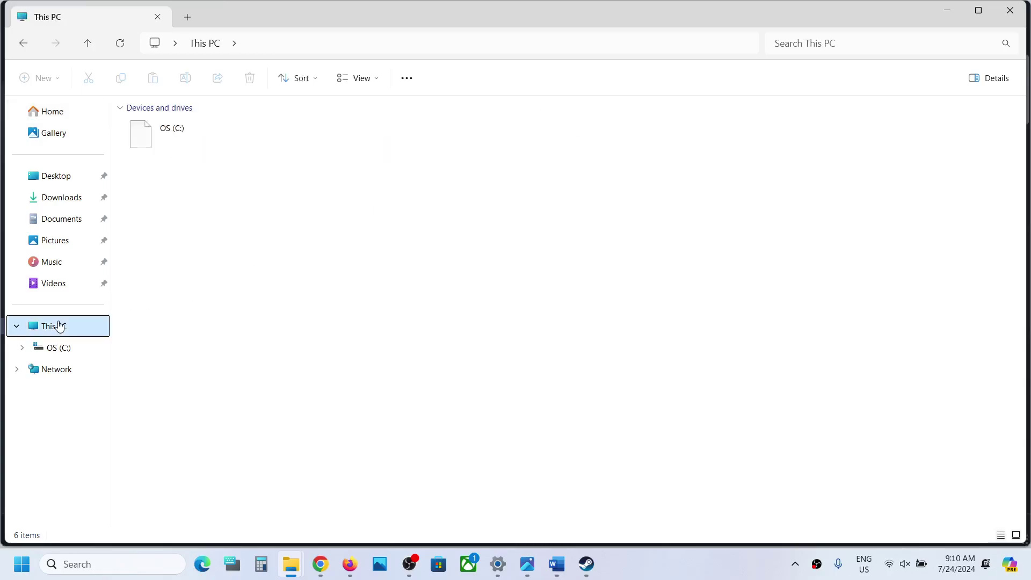
double_click(234, 150)
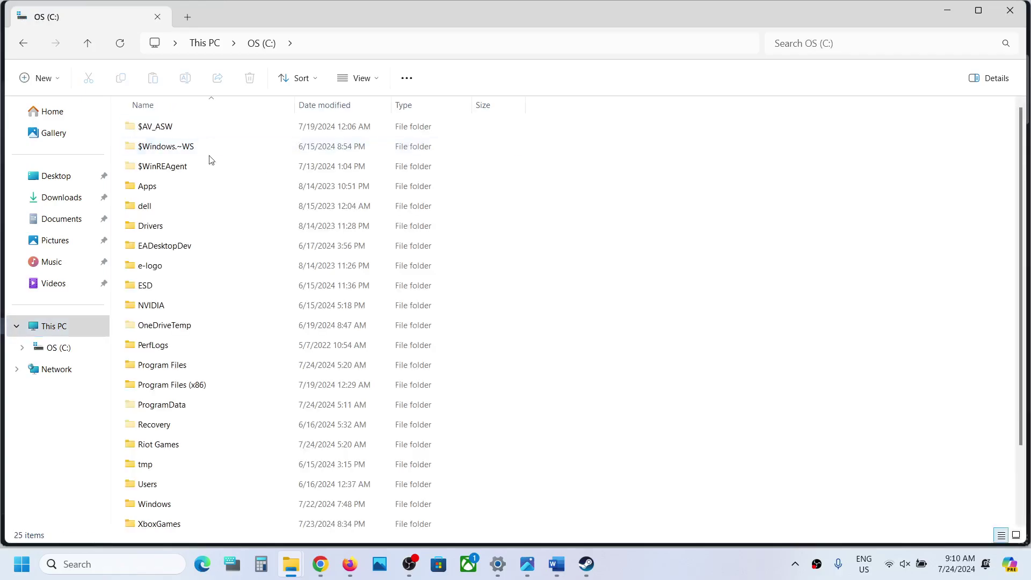
Step: Open the System32 folder inside the Windows folder of the C: drive
scroll(221, 408, down, 2)
click(156, 424)
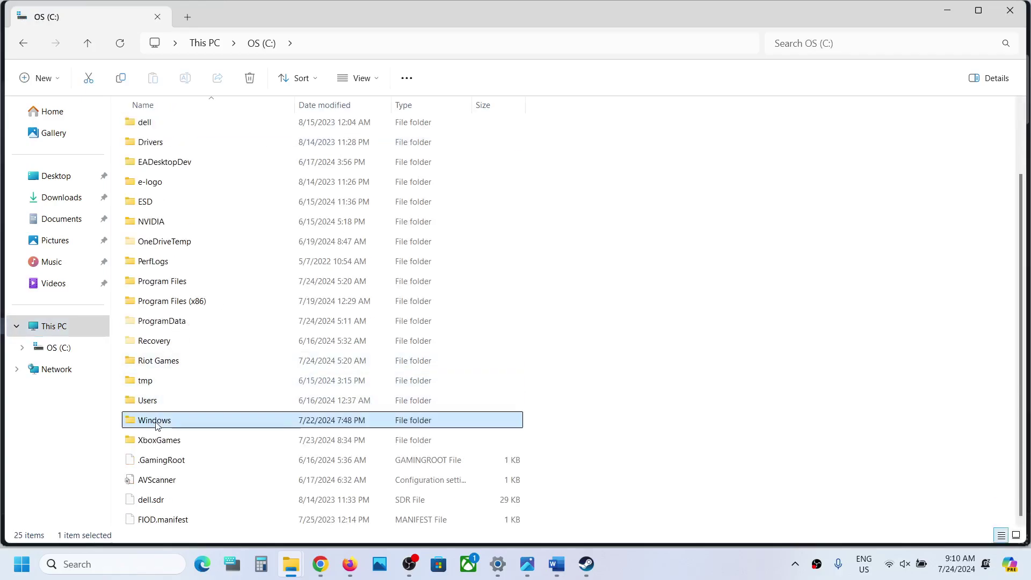
double_click(156, 424)
click(172, 292)
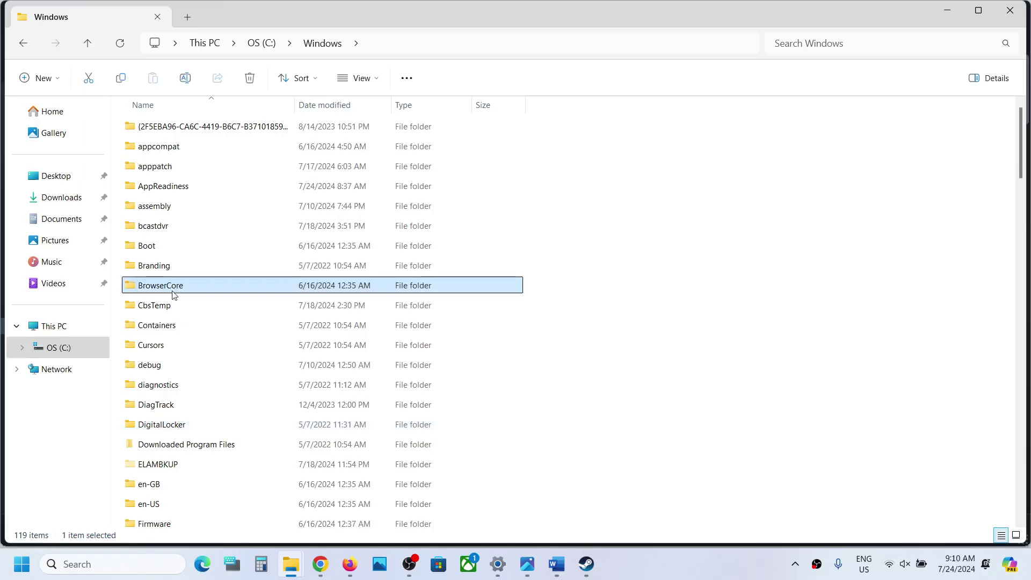
key(s)
scroll(172, 294, down, 1)
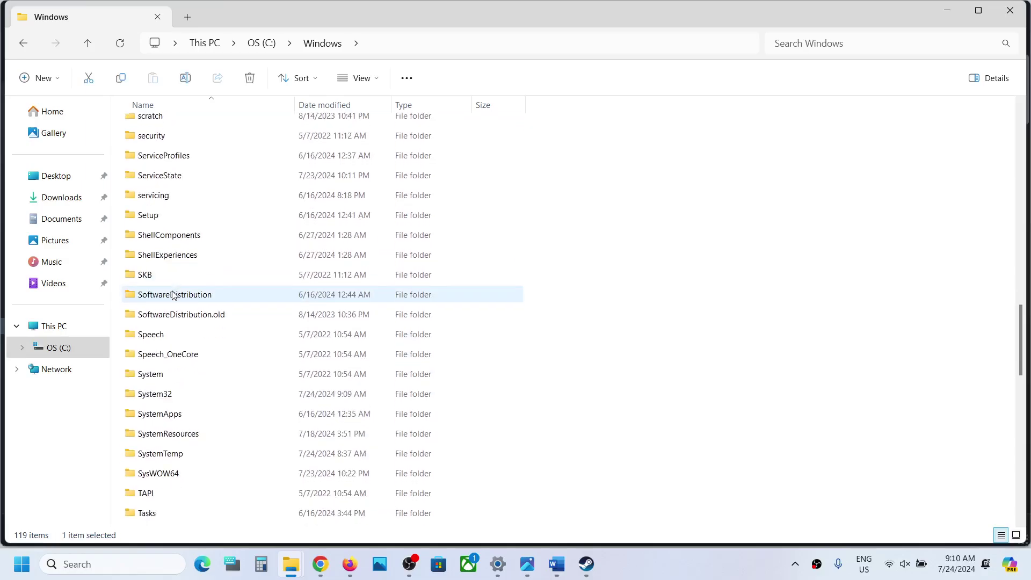
click(178, 395)
double_click(194, 395)
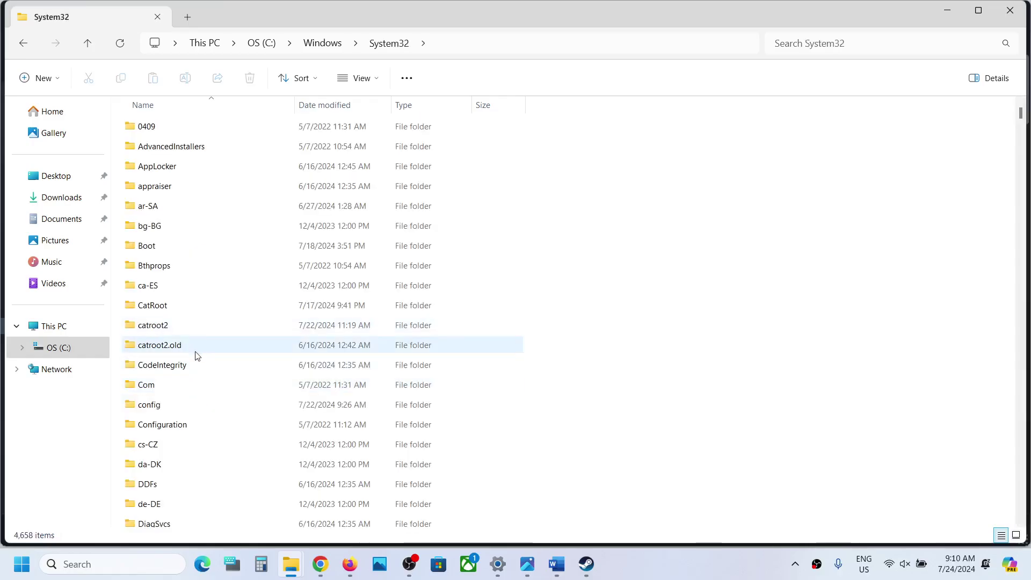
Step: Locate and select the xinput1_3.dll file in the System32 folder
click(195, 352)
key(x)
scroll(195, 355, down, 15)
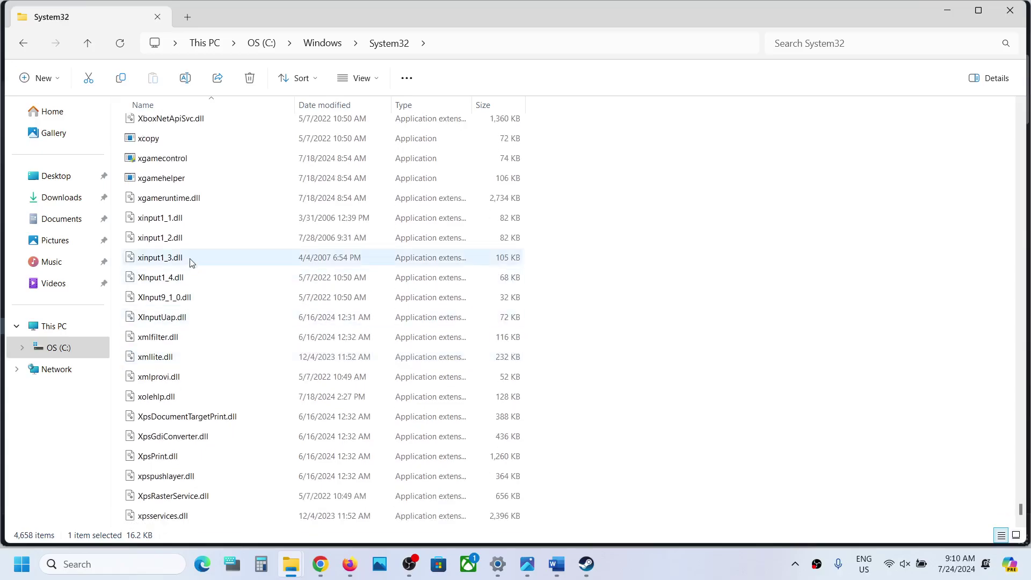
click(158, 262)
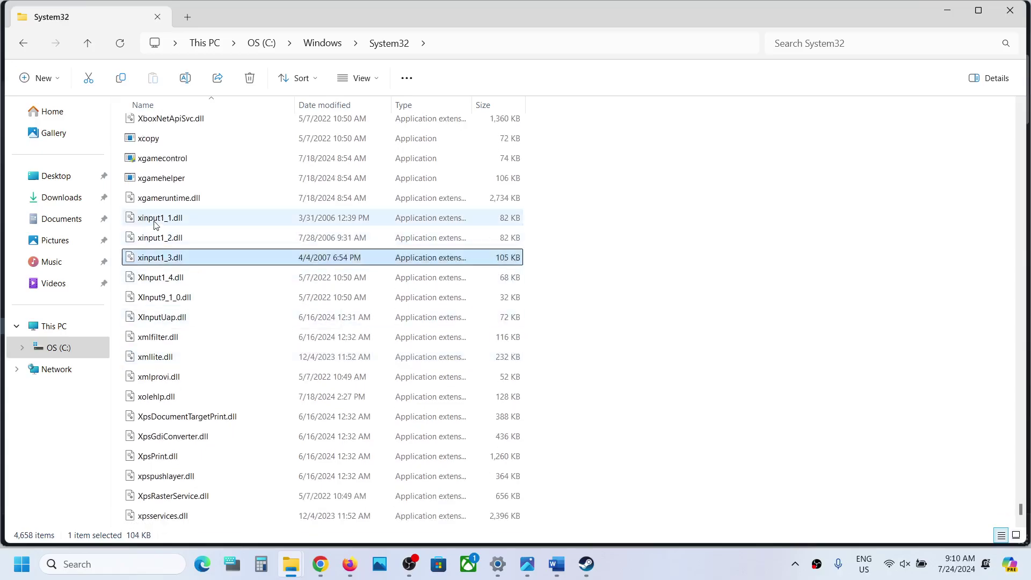
Step: Examine the xinput1_1.dll, xinput1_2.dll, xinput1_3.dll and XInput1_4.dll files and the file details of the last two
click(155, 221)
click(160, 240)
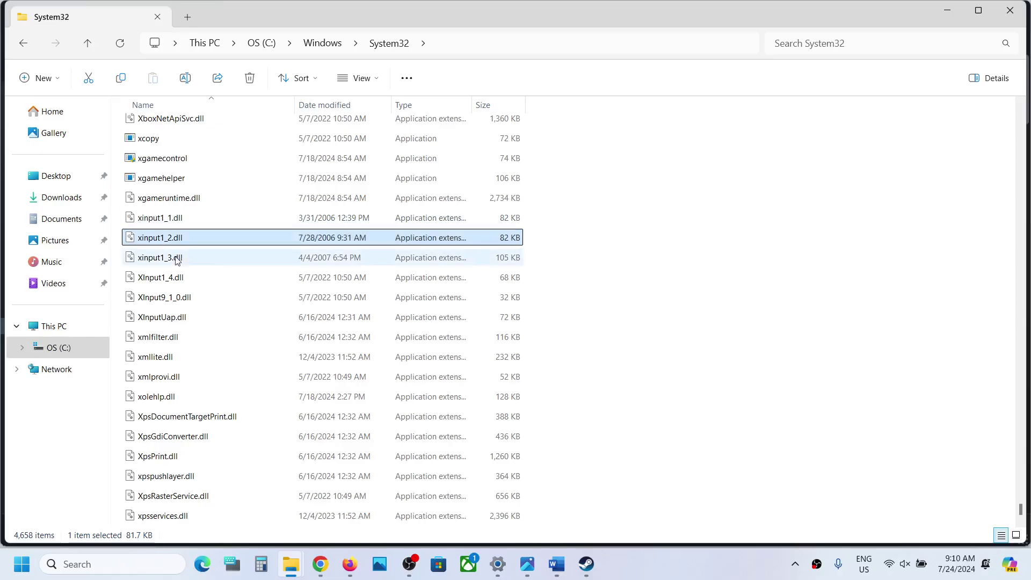
click(165, 260)
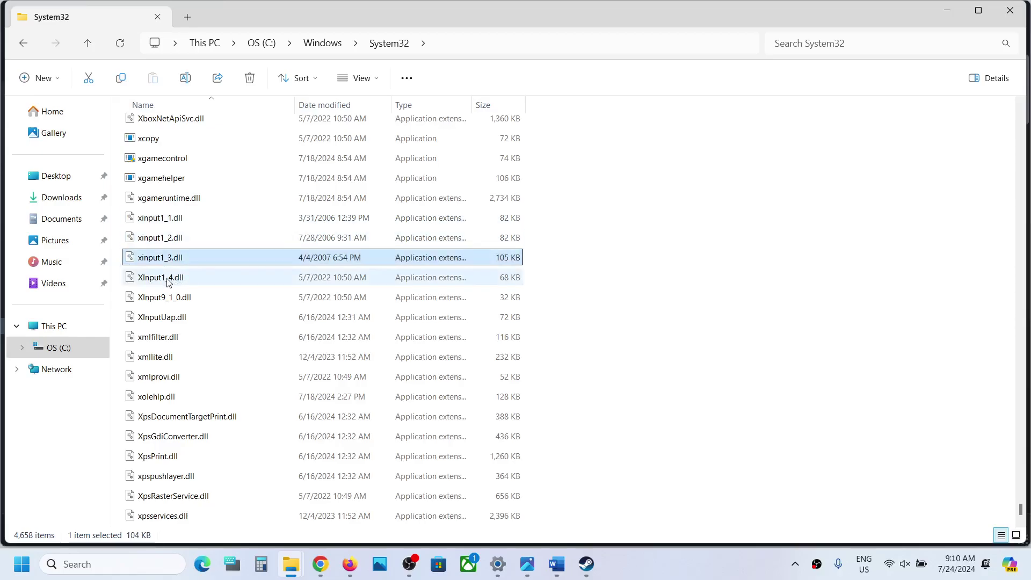
click(168, 280)
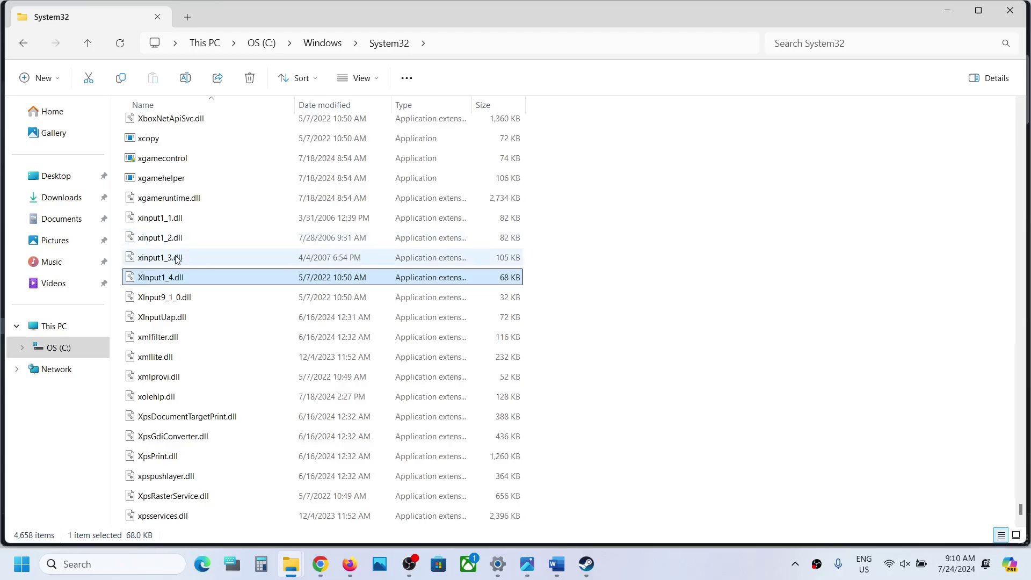
click(174, 264)
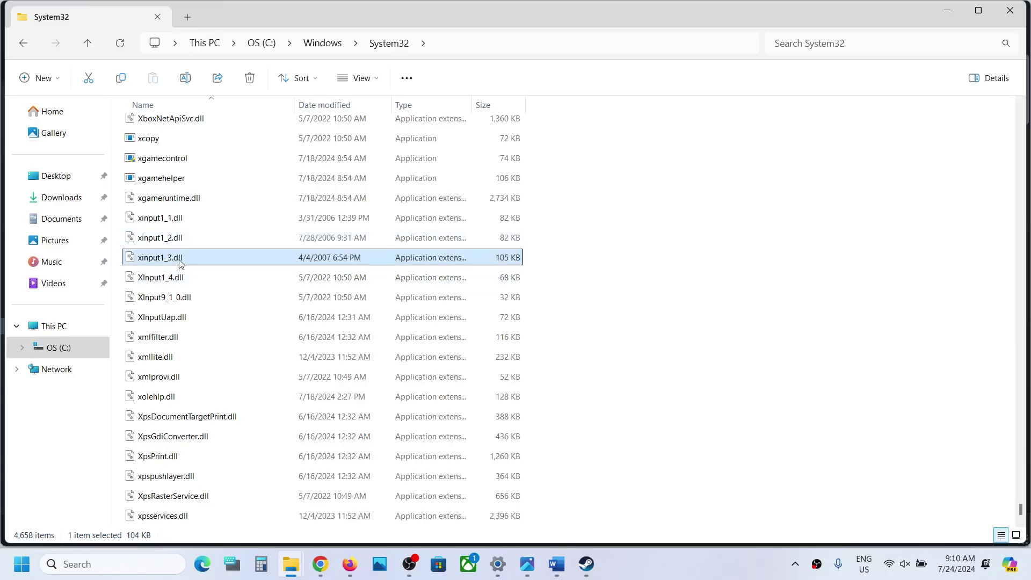
click(171, 280)
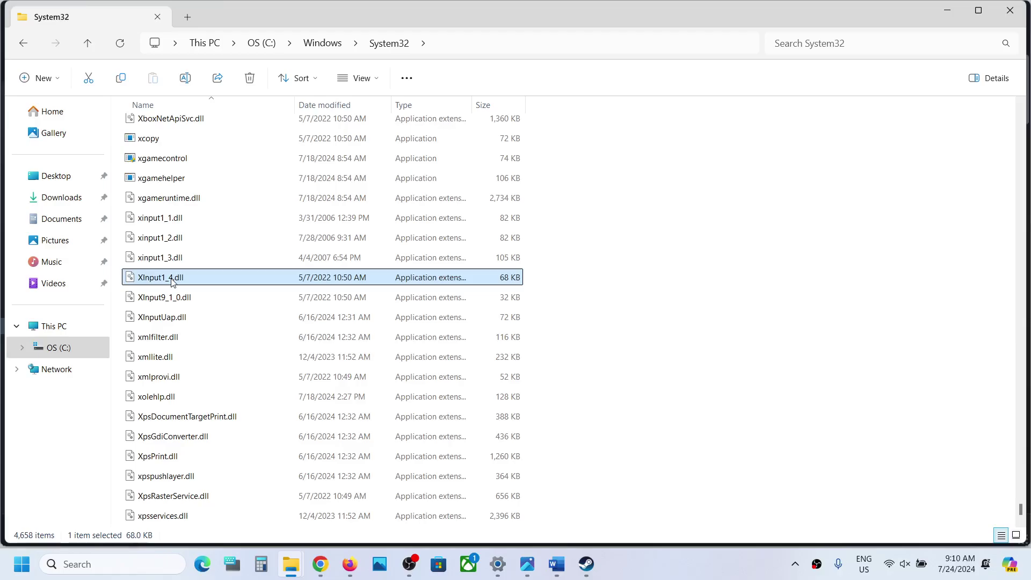
click(183, 257)
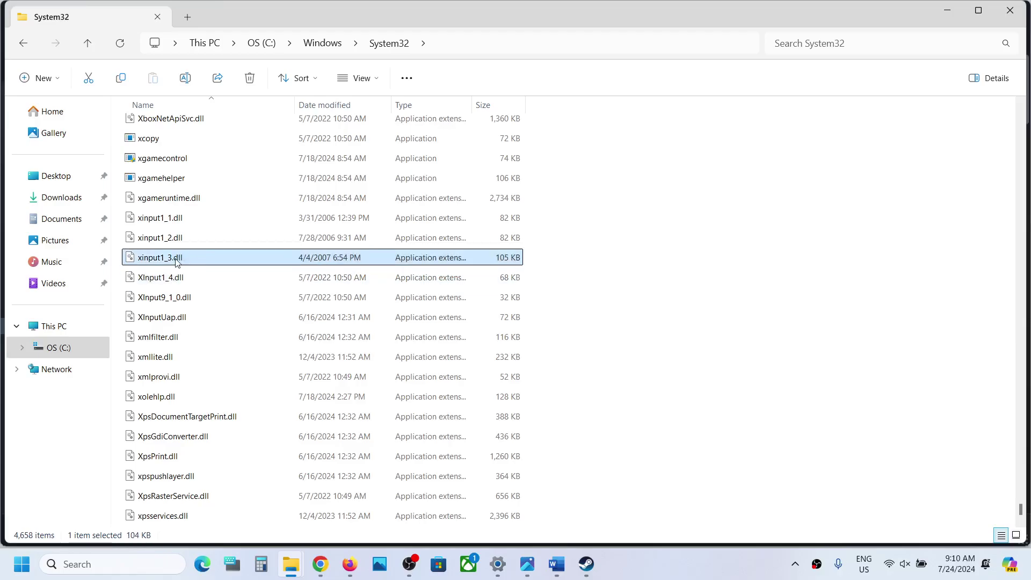
mouse_move(183, 259)
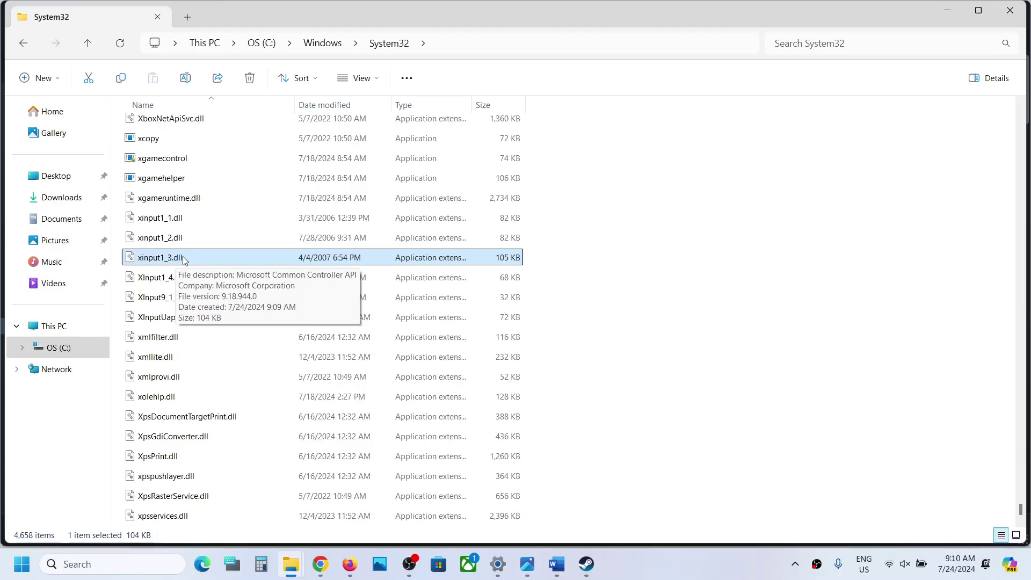
click(164, 280)
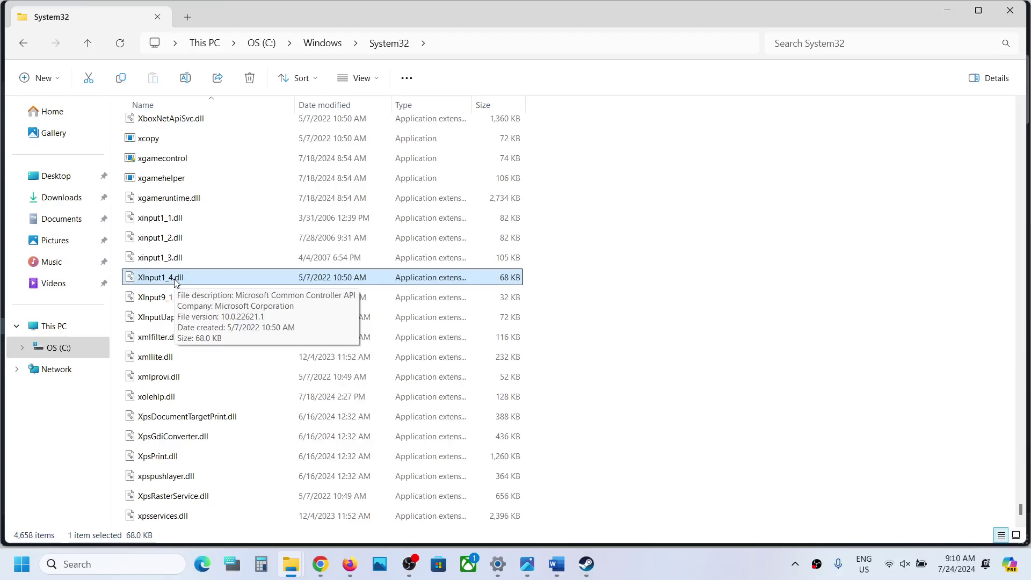
Step: Duplicate XInput1_4.dll within the System32 folder, granting the administrator permission for the copy
click(172, 240)
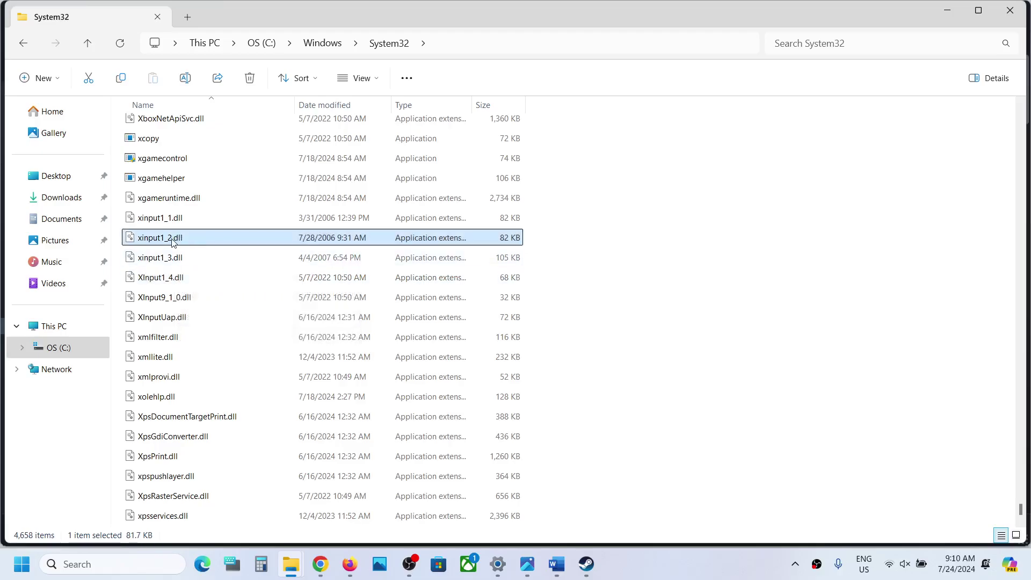
click(168, 280)
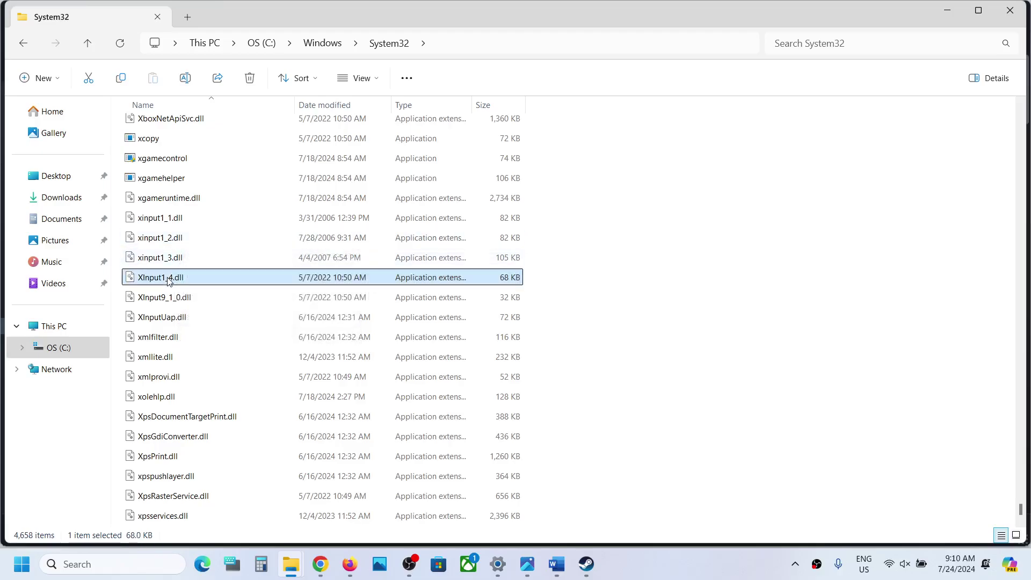
right_click(168, 280)
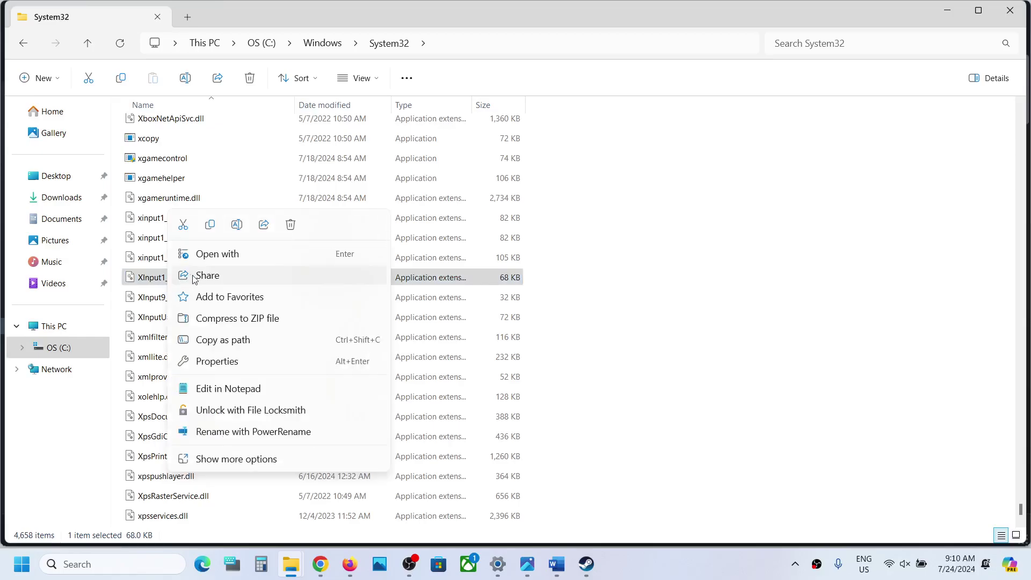
click(213, 225)
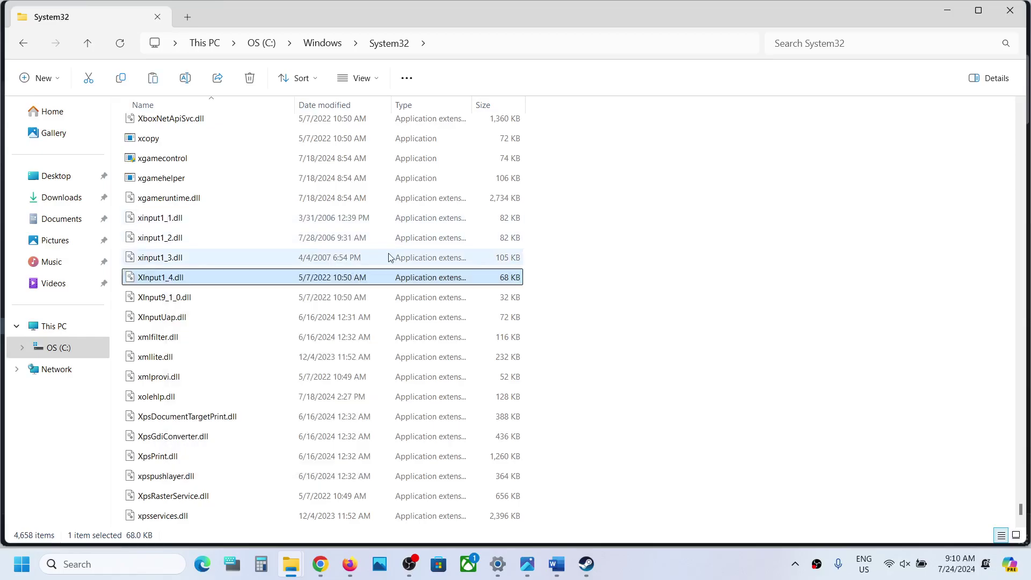
key(ctrl+v)
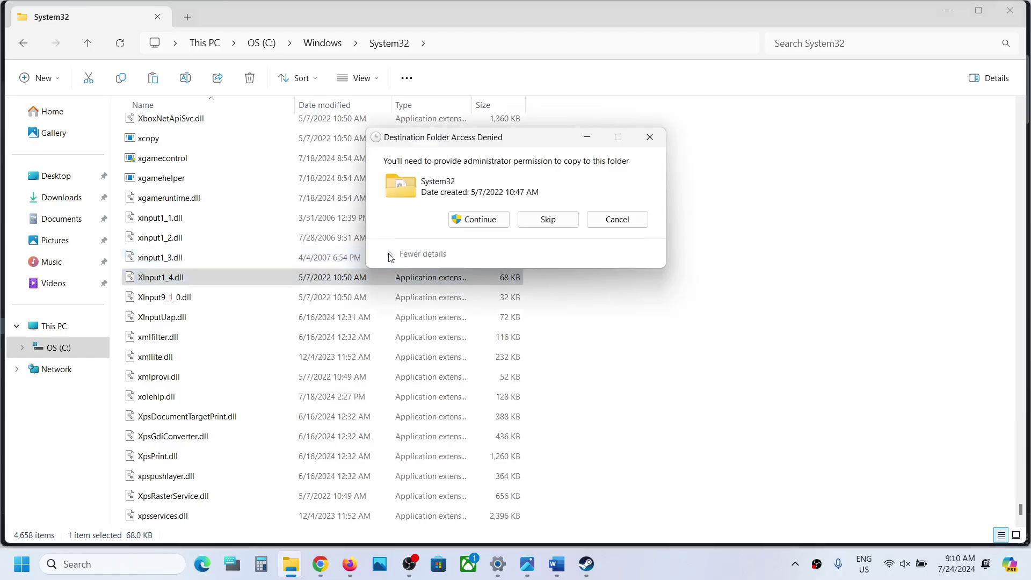
click(460, 220)
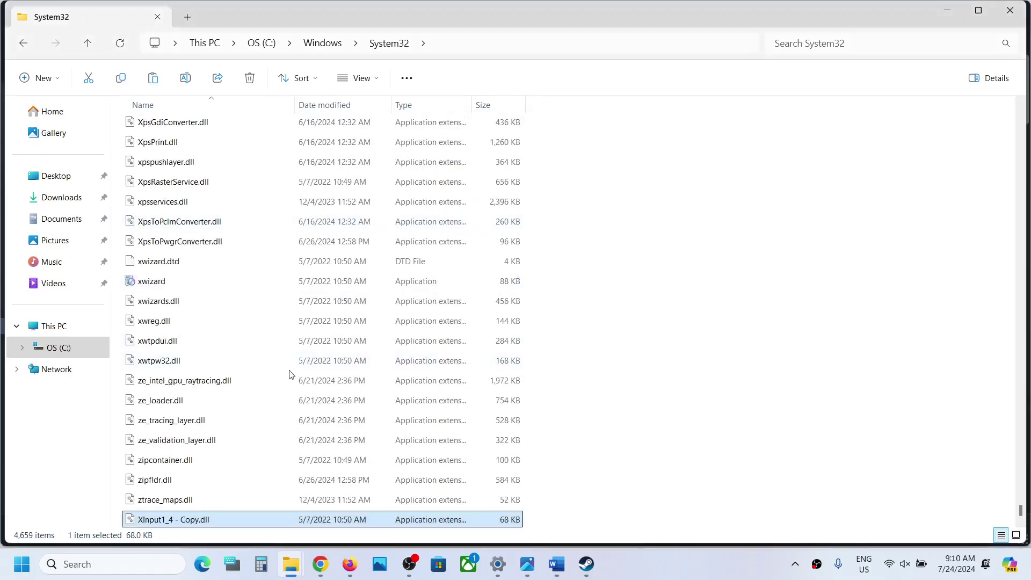
Step: Rename the copy of XInput1_4.dll to XInput1_3.dll and accept the alternative file name offered
right_click(201, 520)
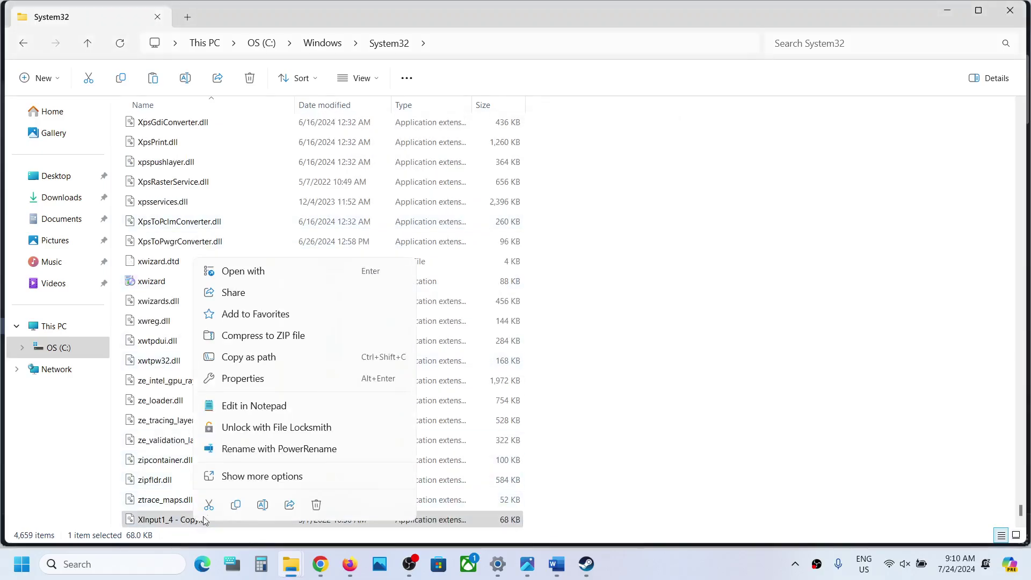
click(262, 506)
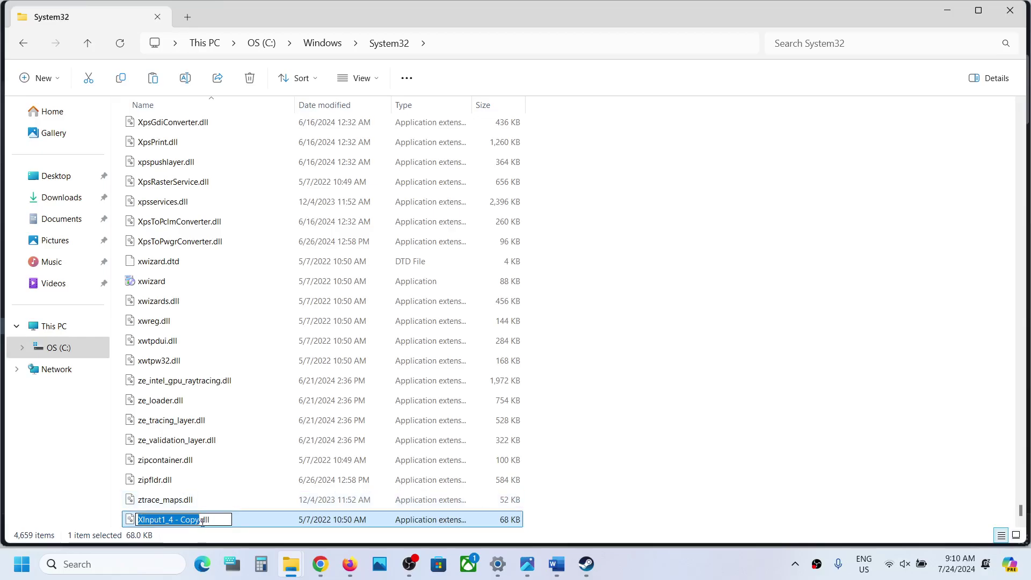
click(199, 519)
key(BackSpace)
key(BackSpace)
key(BackSpace)
key(BackSpace)
key(BackSpace)
key(BackSpace)
key(BackSpace)
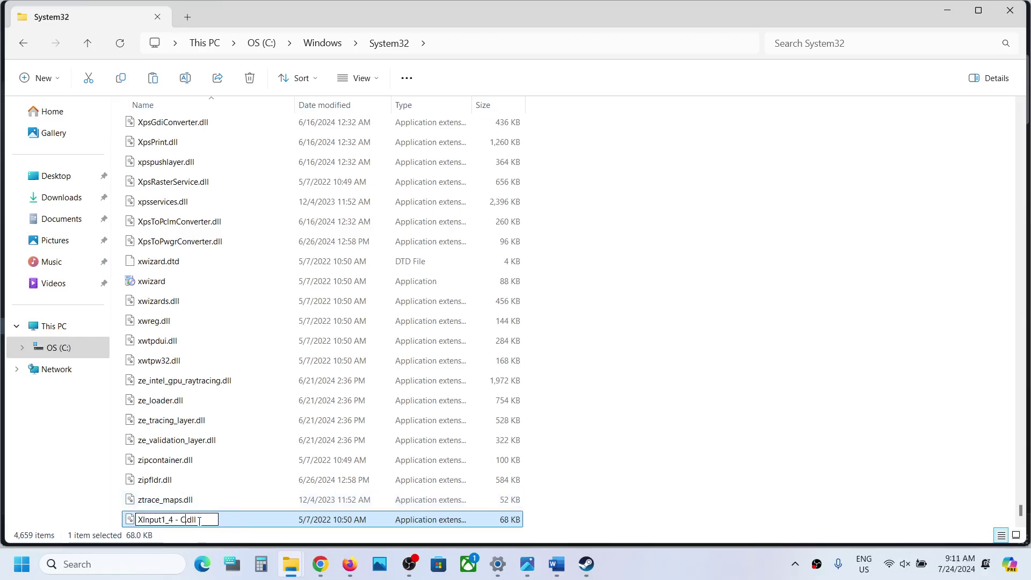
key(BackSpace)
key(BackSpace)
text(3)
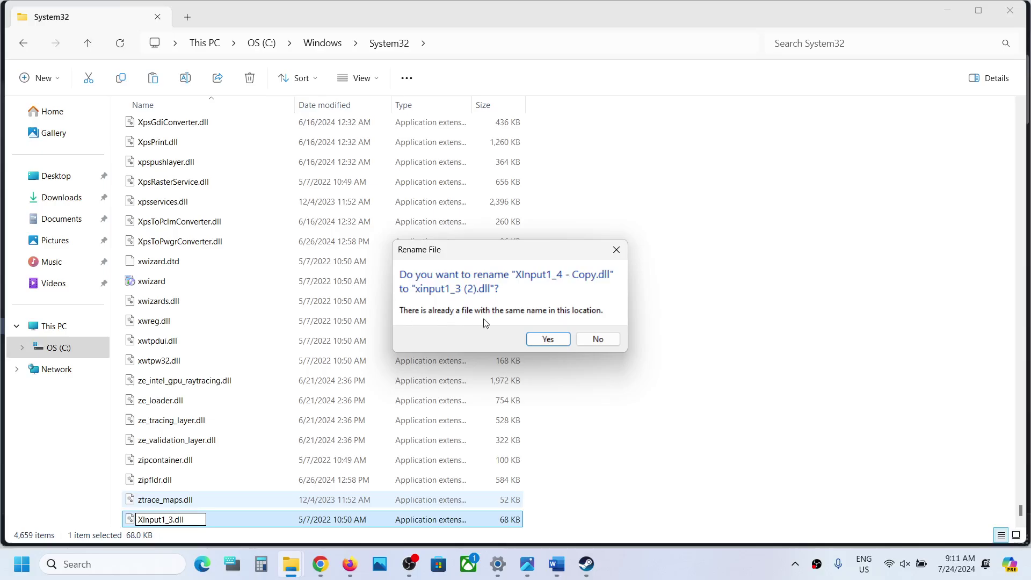
click(546, 340)
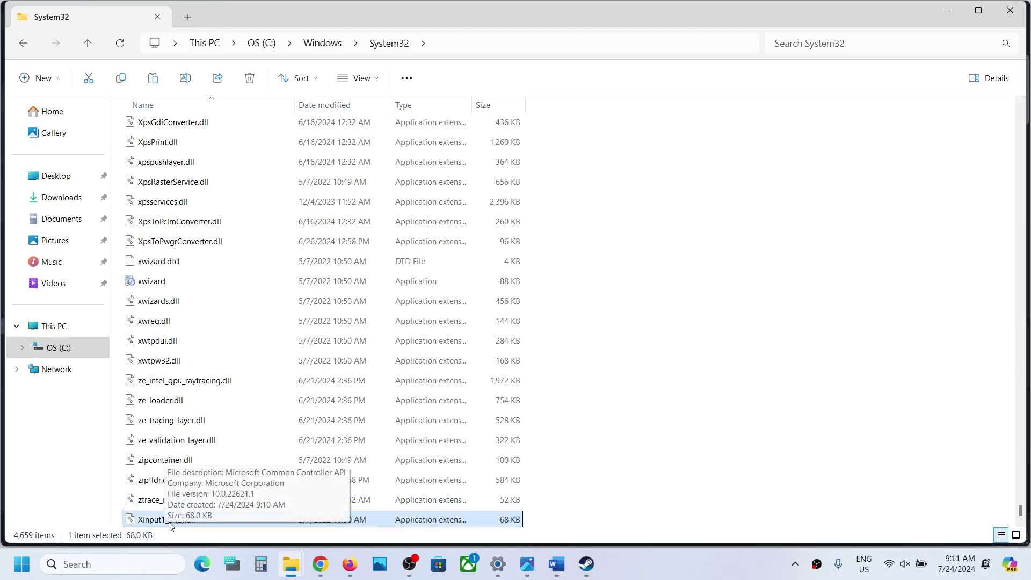
Step: Go back to the original xinput1_3.dll file in System32 and select it
scroll(215, 421, up, 3)
scroll(215, 422, up, 3)
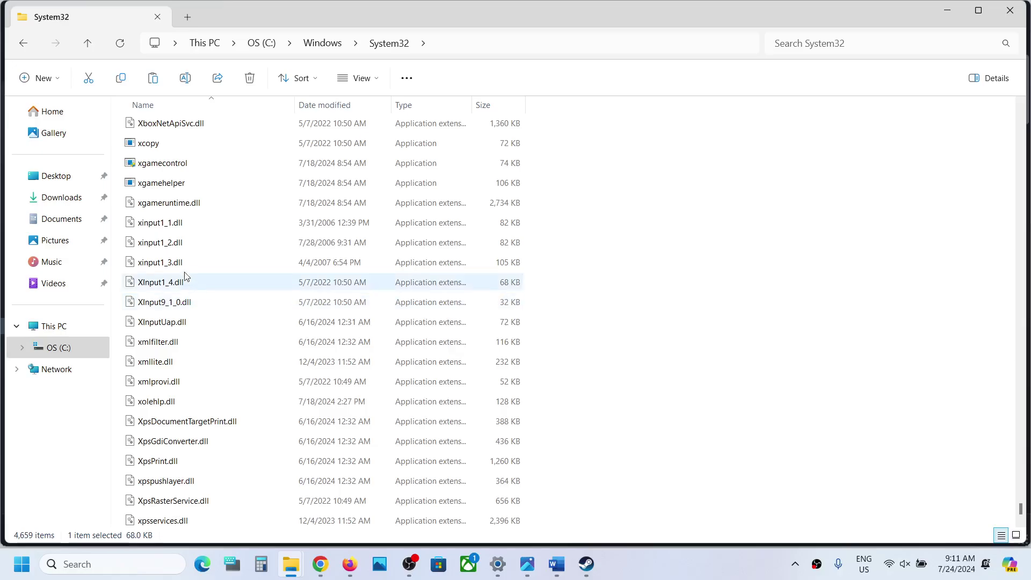
click(171, 264)
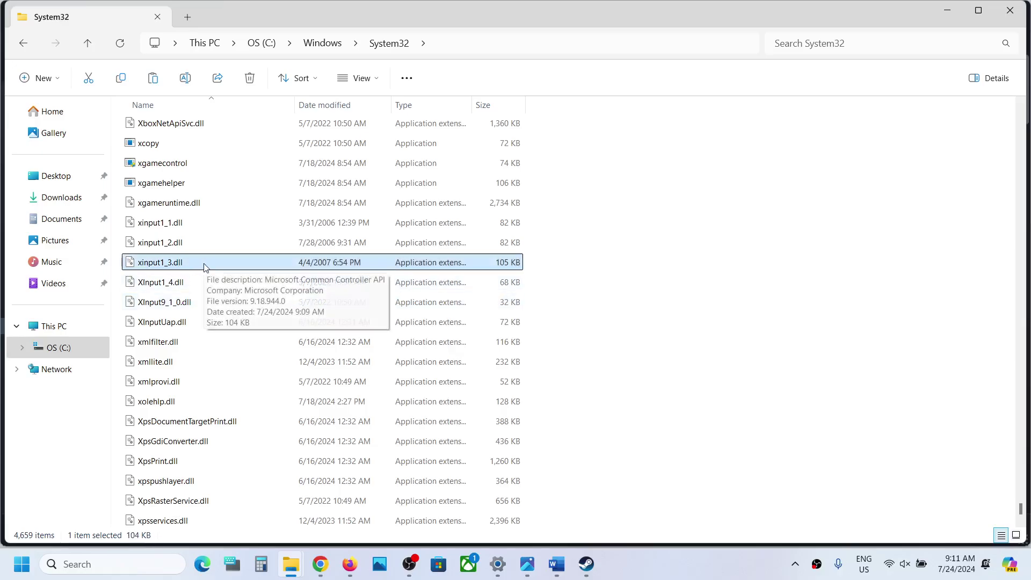
Step: Switch to the Word document and highlight the -dx11 launch option in the Step 2 instructions
mouse_move(586, 563)
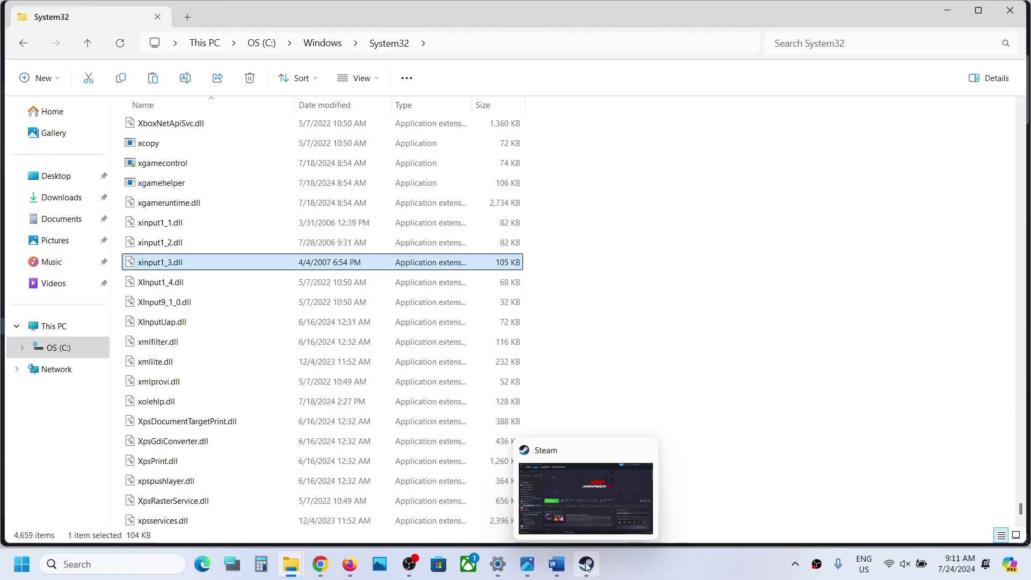
click(562, 572)
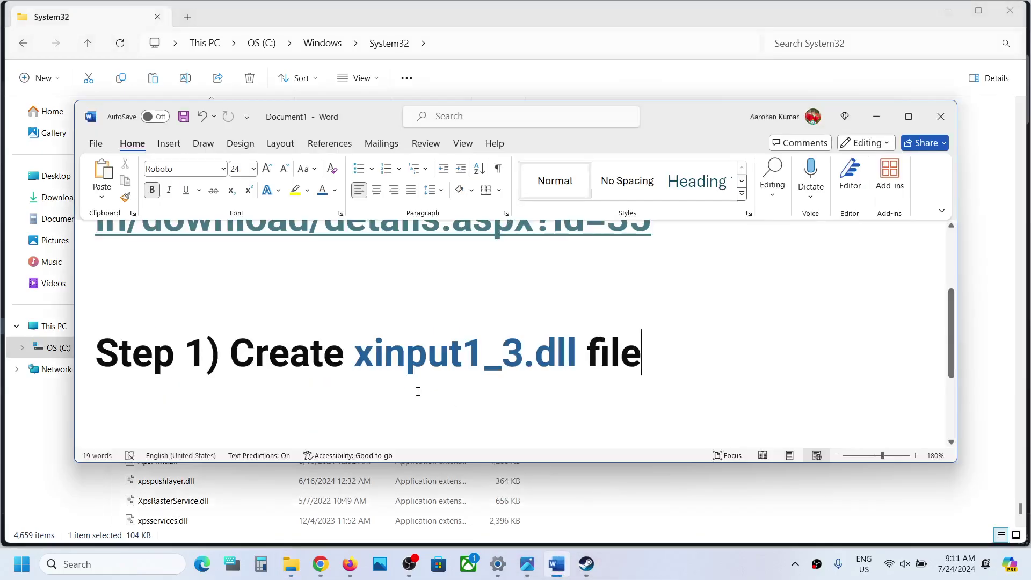
scroll(418, 391, down, 5)
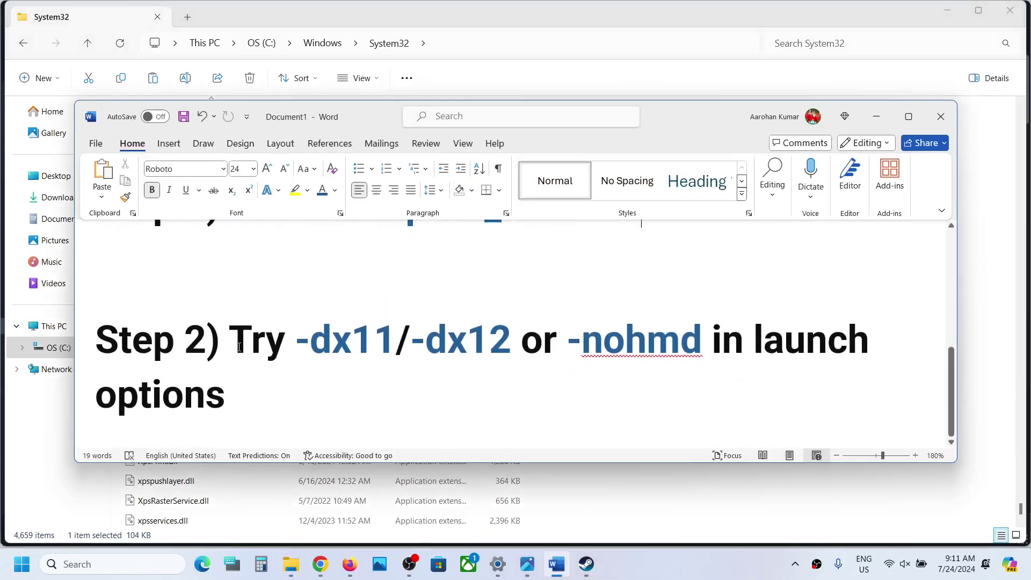
drag(209, 339, 396, 339)
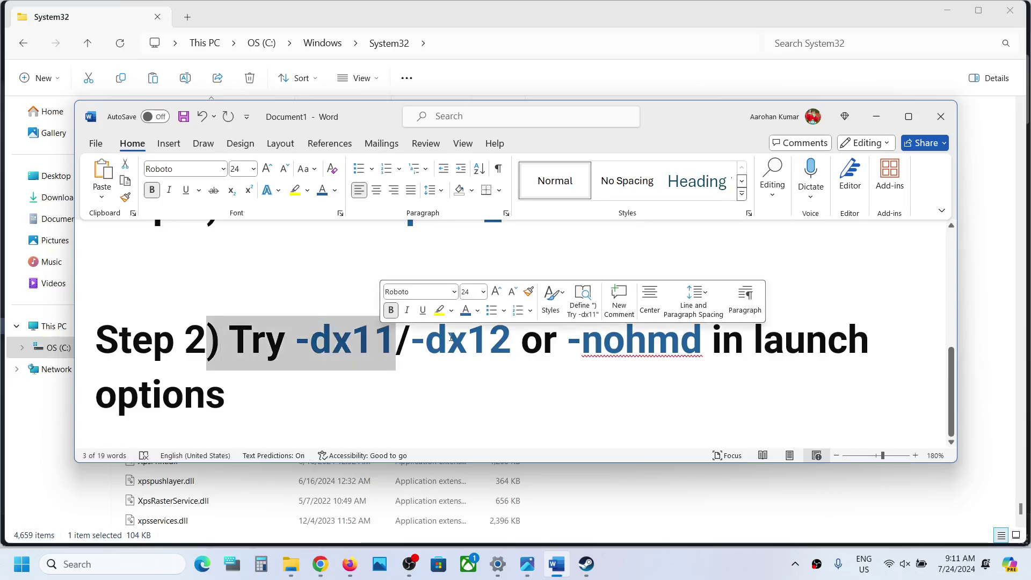
Step: Switch to Steam and set the launch options of F1 Manager 2024 to -dx11 in the game's properties
click(585, 563)
right_click(123, 334)
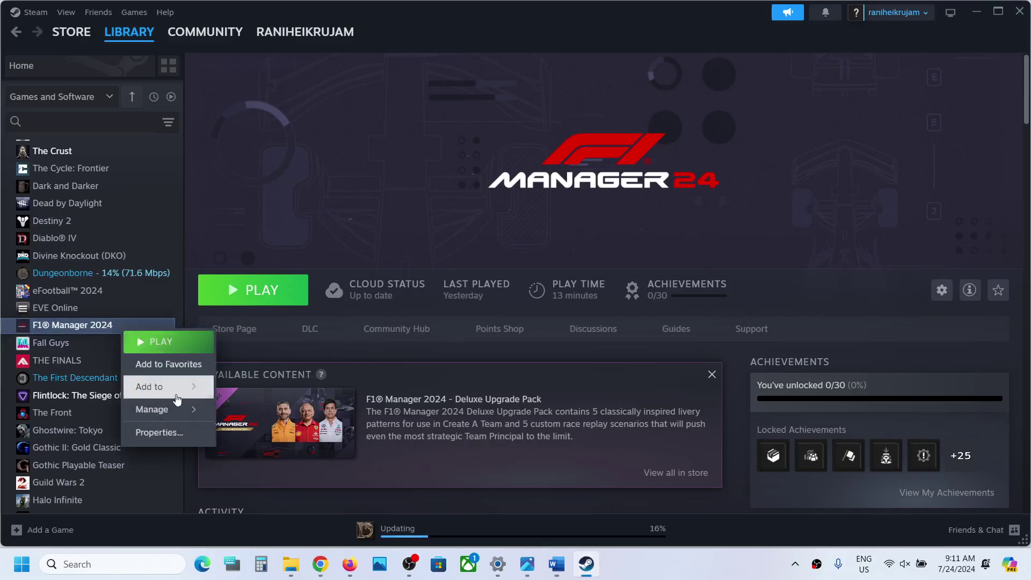
click(168, 429)
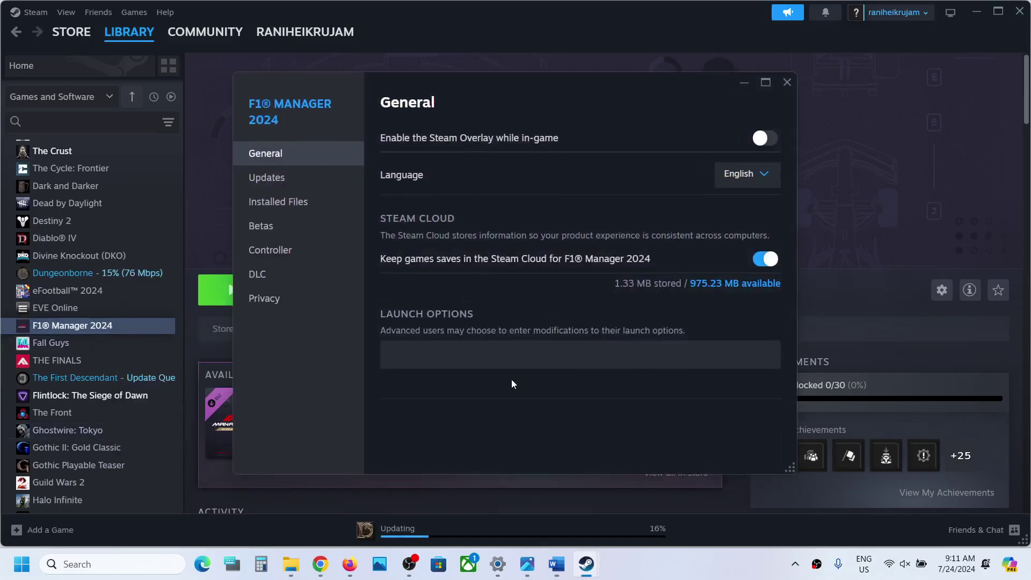
click(475, 358)
text(-dx)
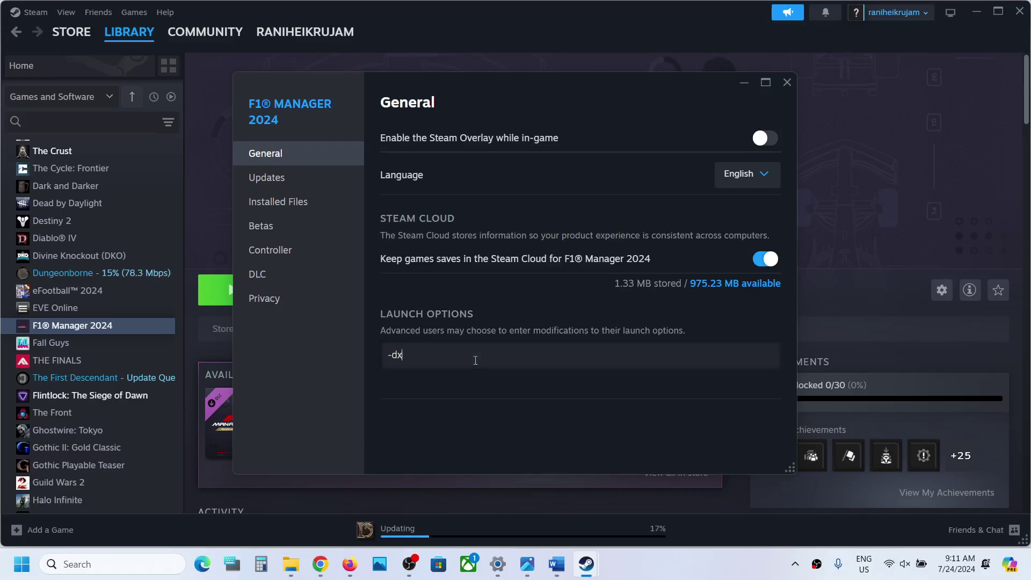
text(11)
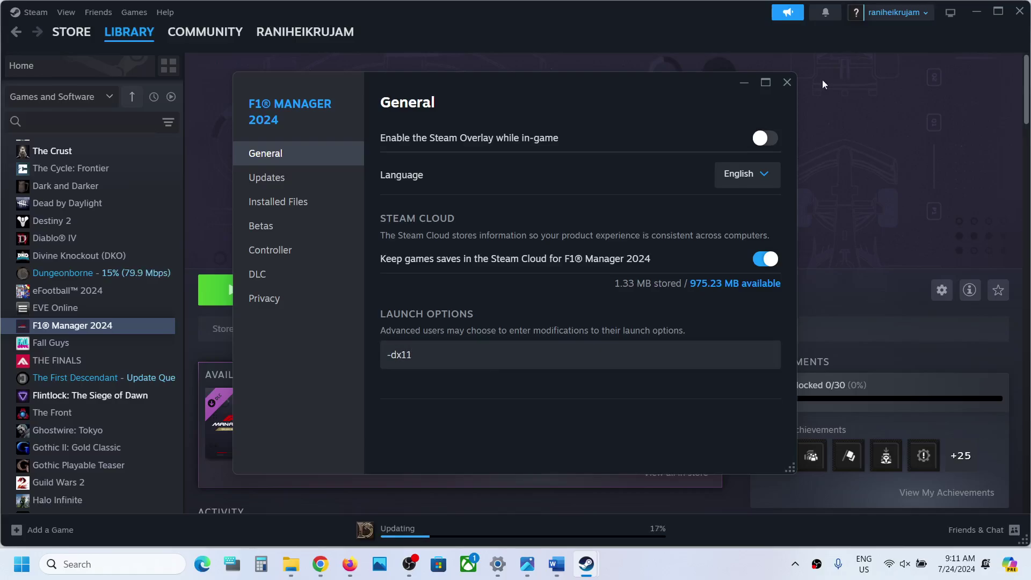
click(786, 82)
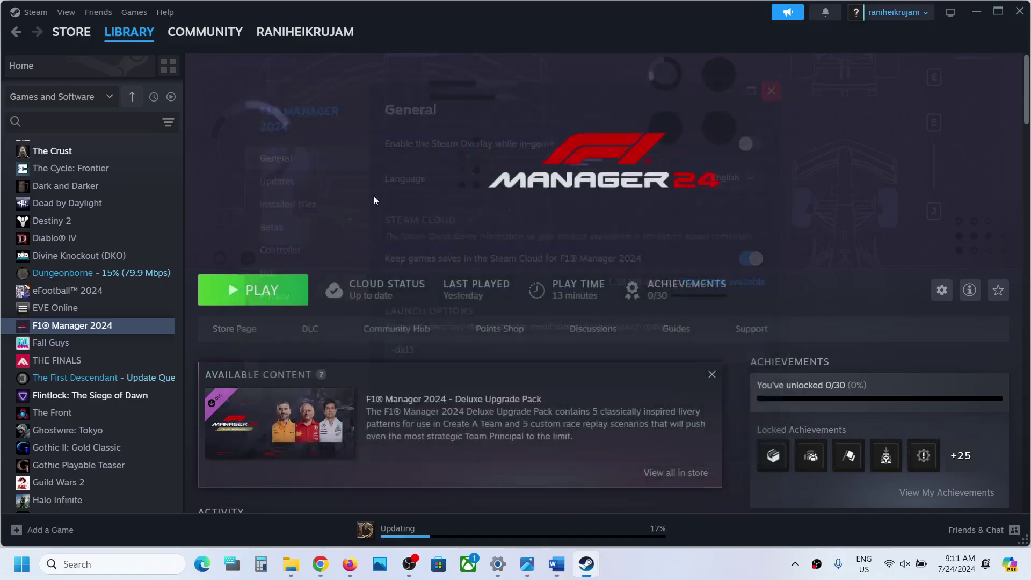
Step: Reopen the F1 Manager 2024 properties and replace the launch options with -dx12
right_click(95, 326)
click(131, 430)
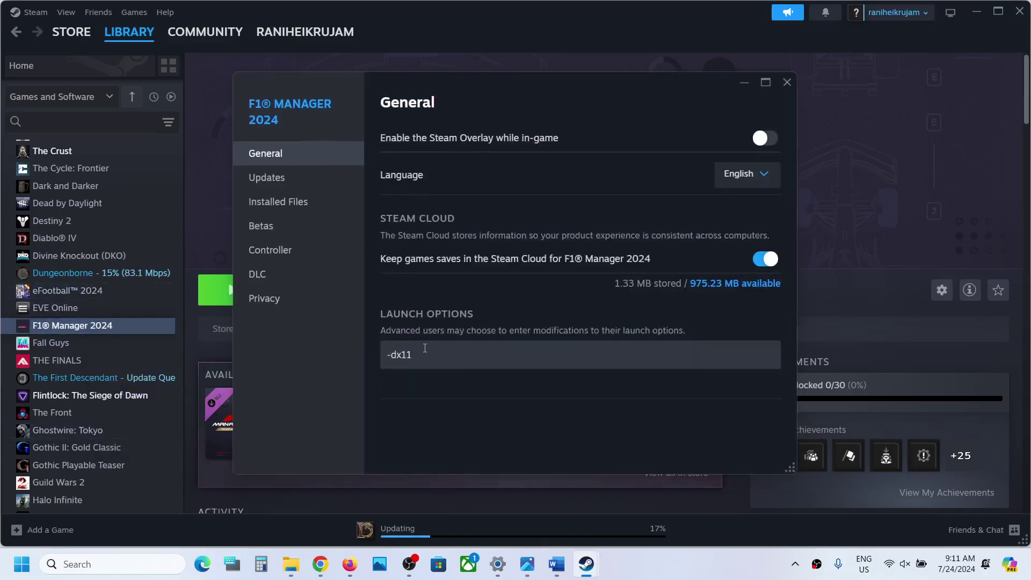
key(ctrl+a)
text(-dx12)
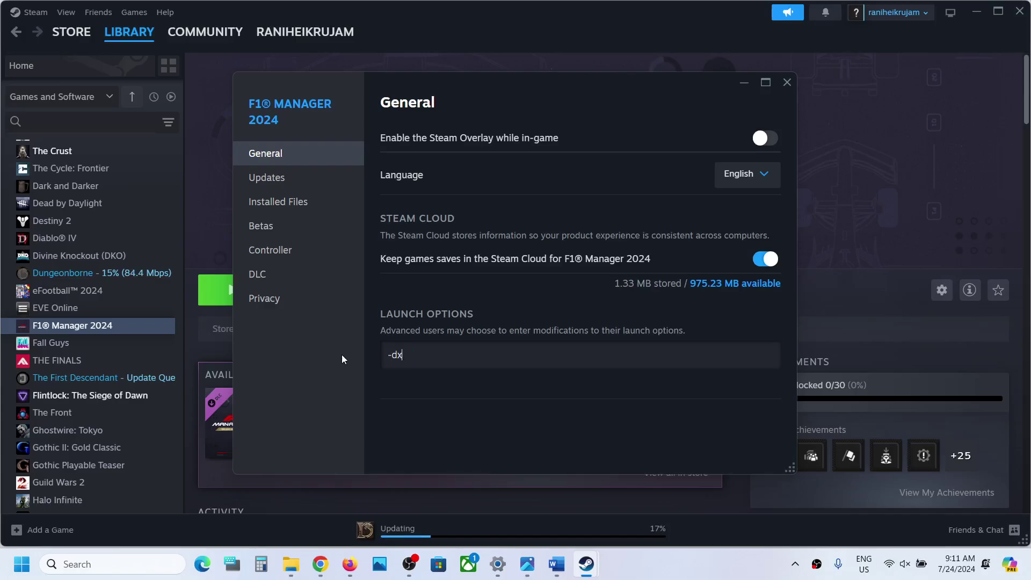
click(456, 409)
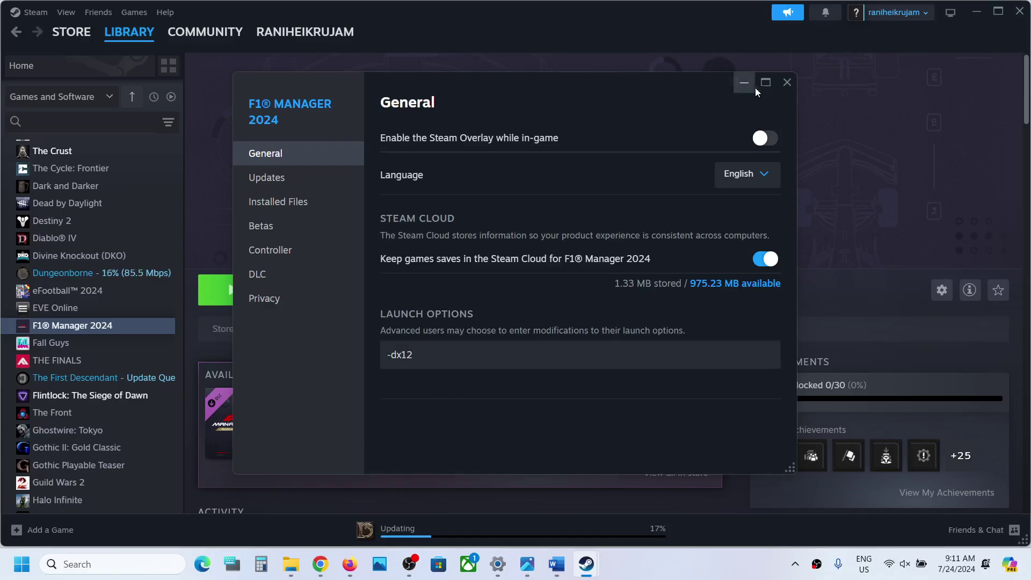
click(786, 83)
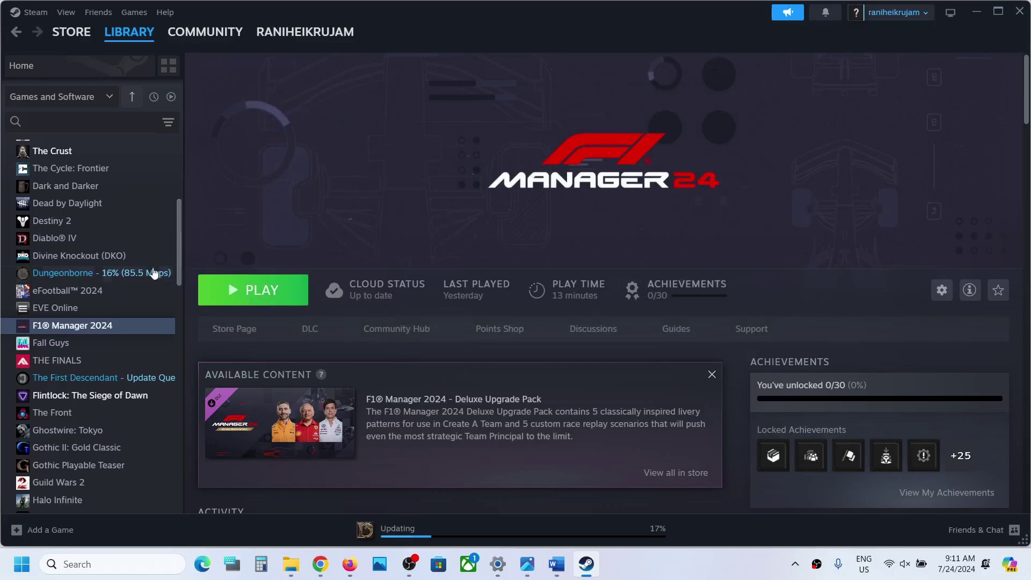
Step: Replace the F1 Manager 2024 launch options with -nohmd, copied from Step 2 of the Word document
right_click(102, 325)
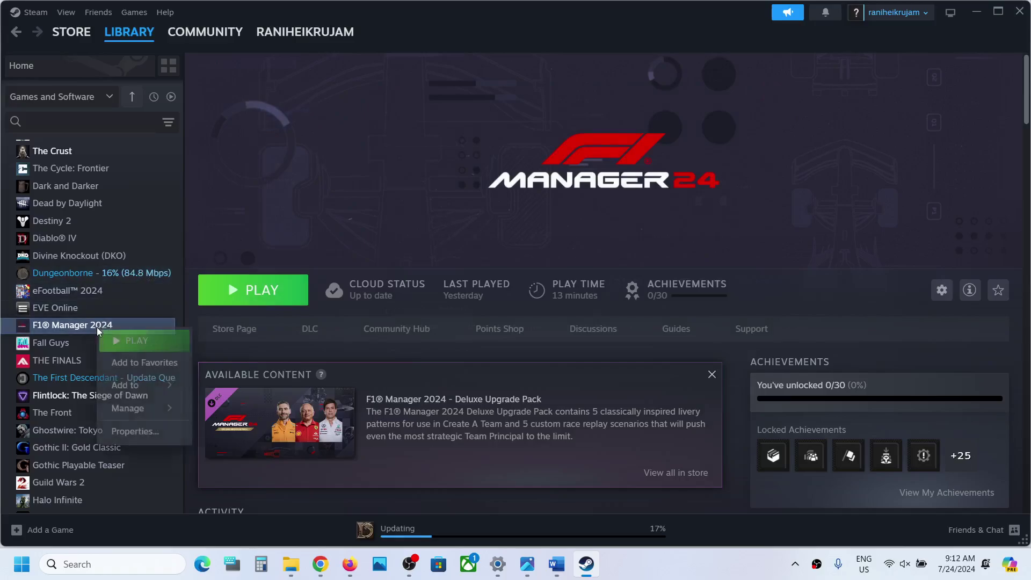
click(136, 431)
drag(467, 354, 313, 366)
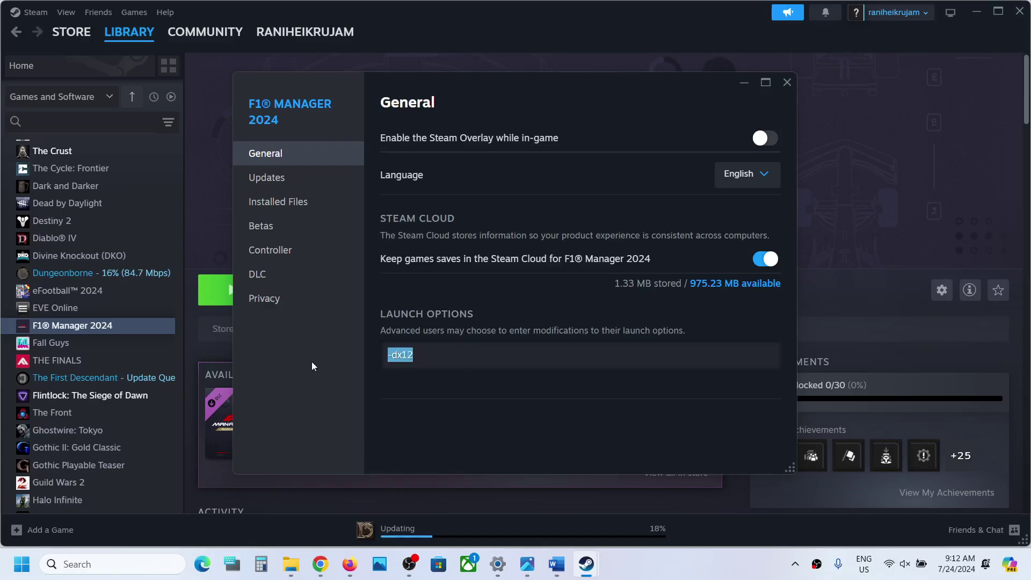
click(556, 564)
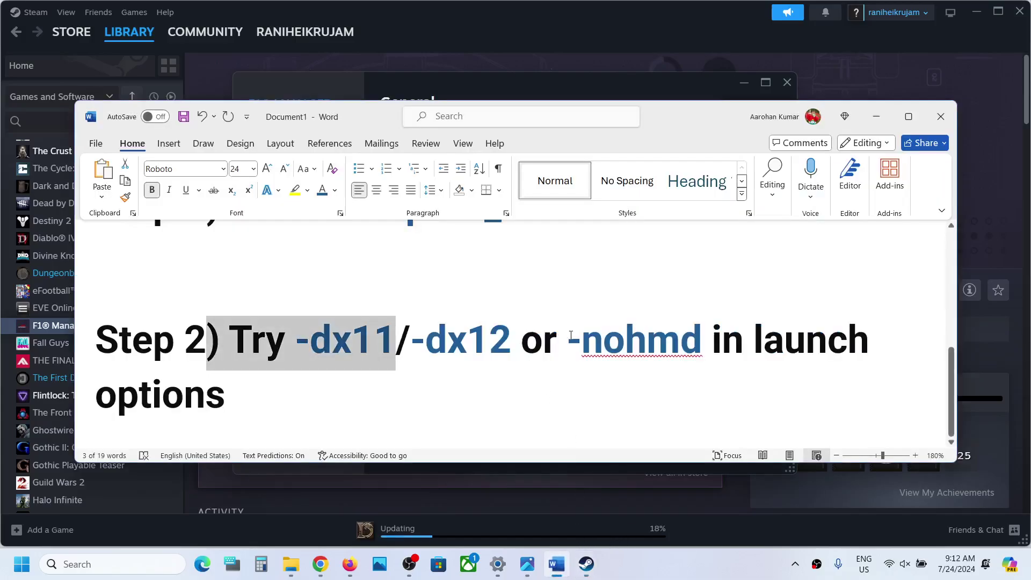
drag(571, 341, 670, 343)
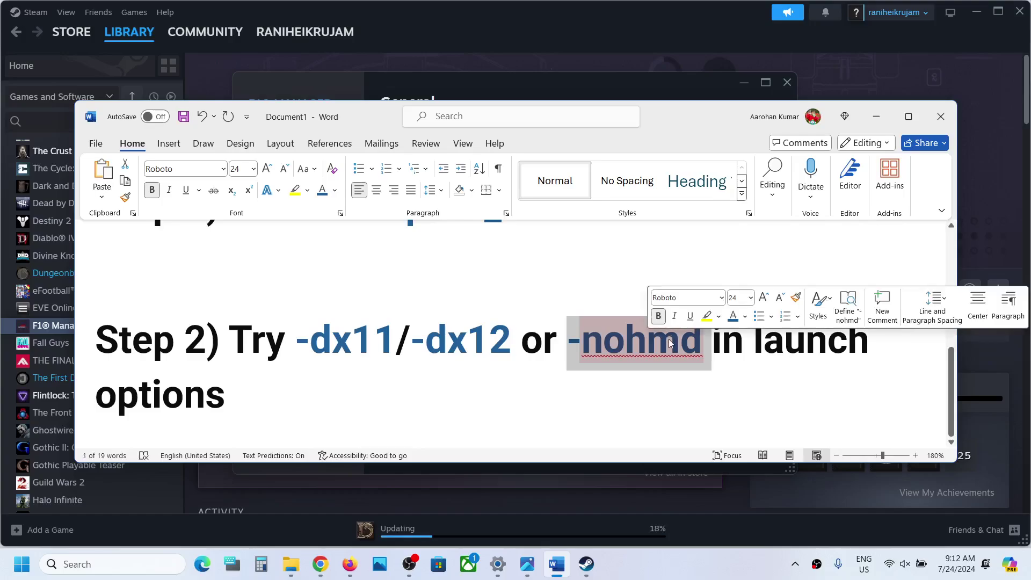
key(ctrl+c)
key(alt+Tab)
key(ctrl+v)
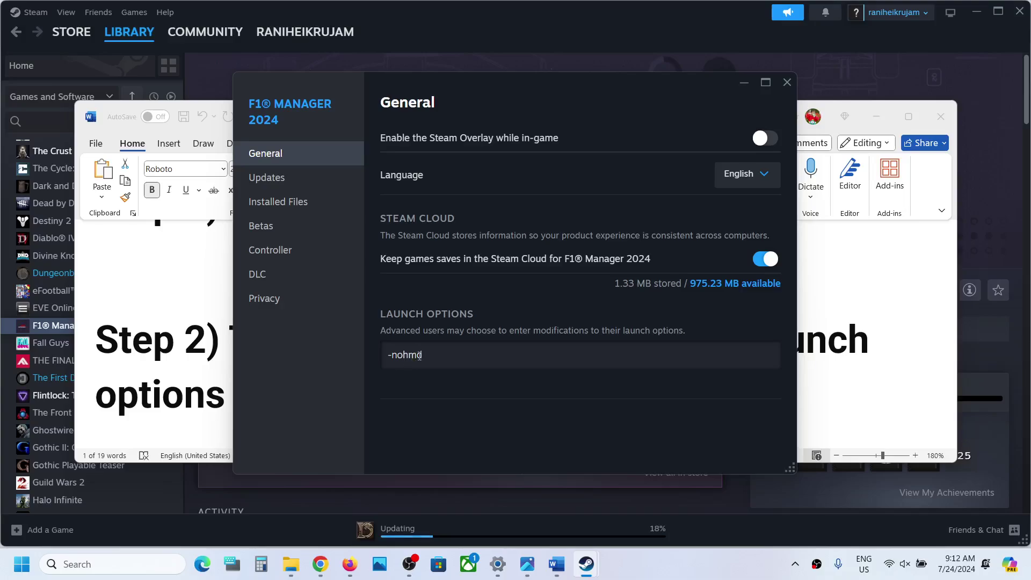
click(787, 81)
click(719, 57)
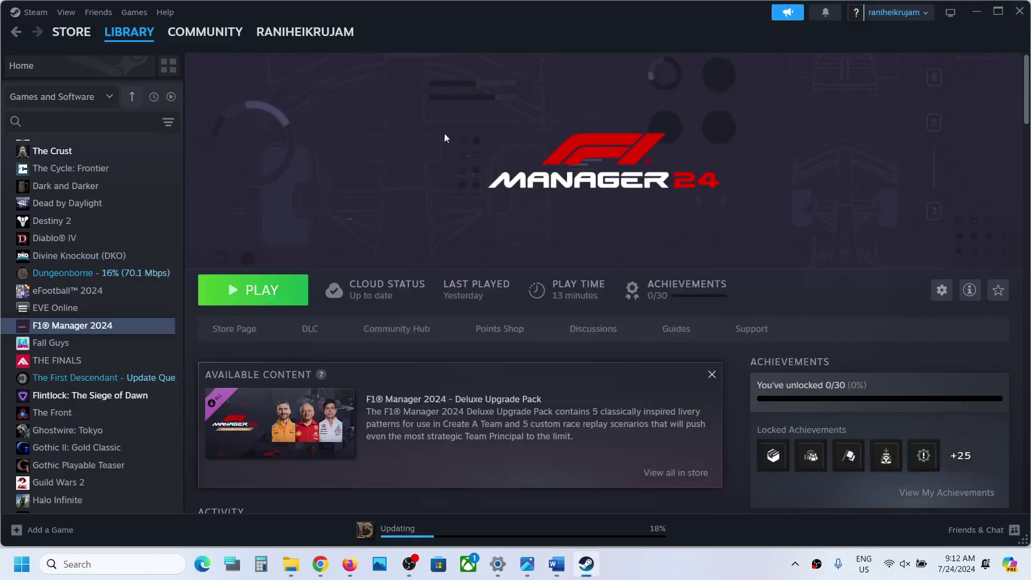
Step: Reopen the F1 Manager 2024 properties and clear the launch options
right_click(132, 333)
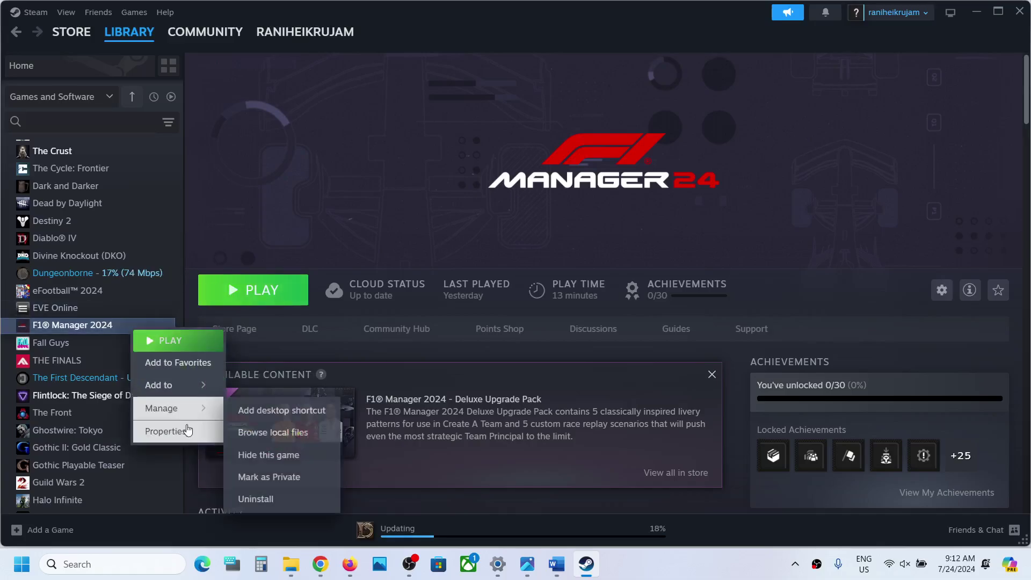
click(164, 428)
click(467, 354)
key(ctrl+a)
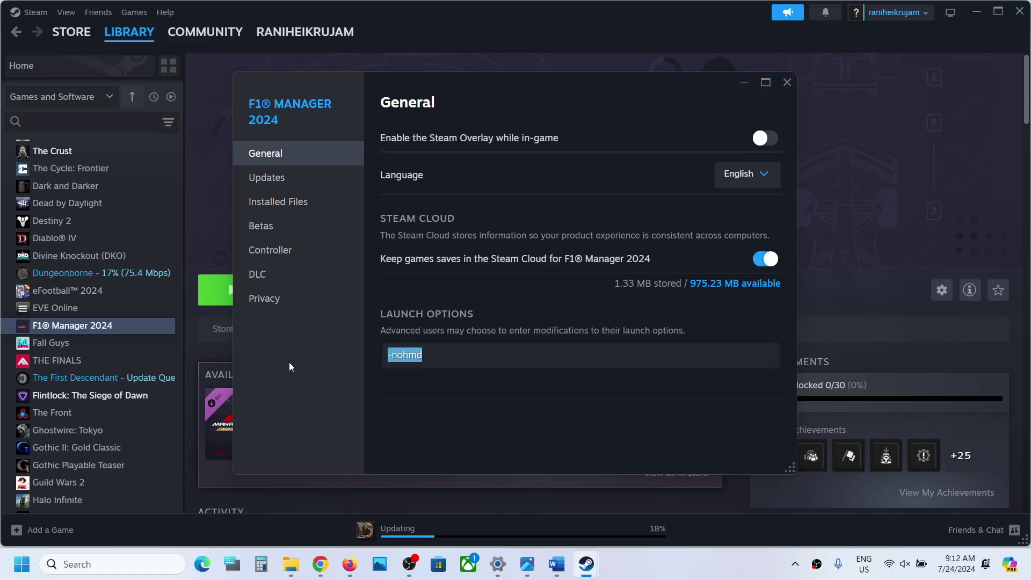
key(BackSpace)
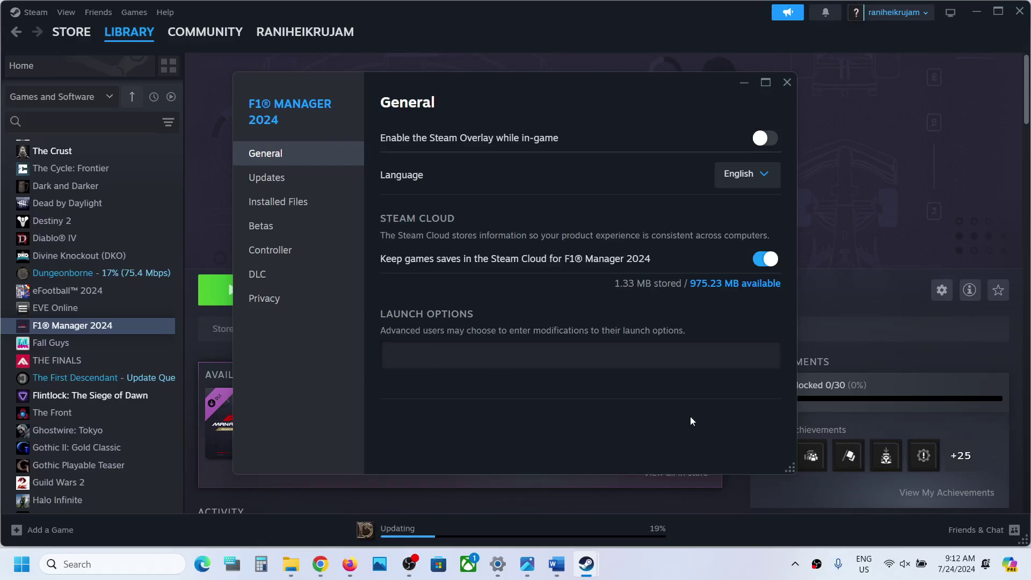
Step: Reopen the F1 Manager 2024 properties and view the option to verify the integrity of the installed game files
click(786, 82)
right_click(80, 324)
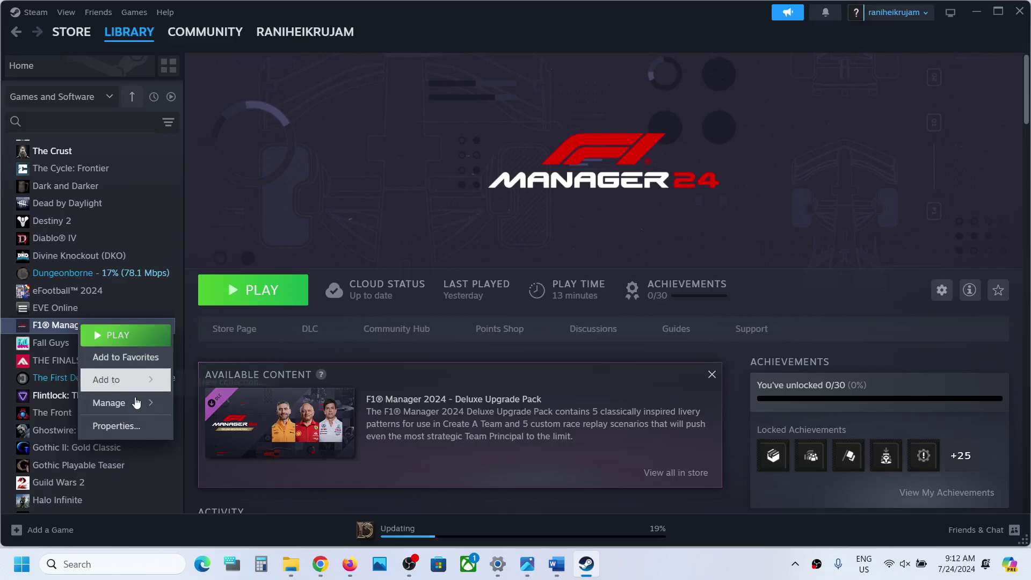
click(124, 428)
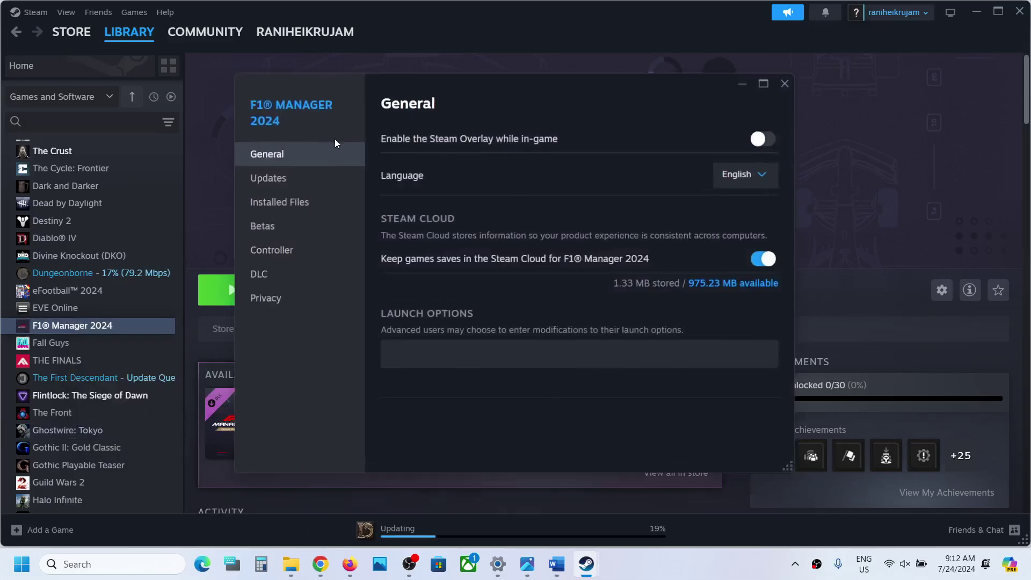
click(294, 209)
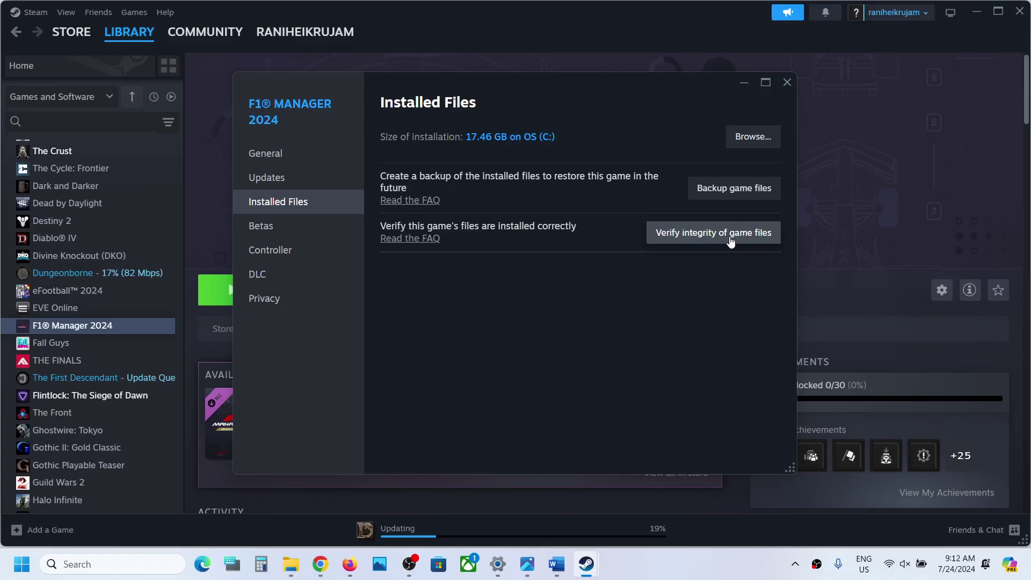
click(787, 81)
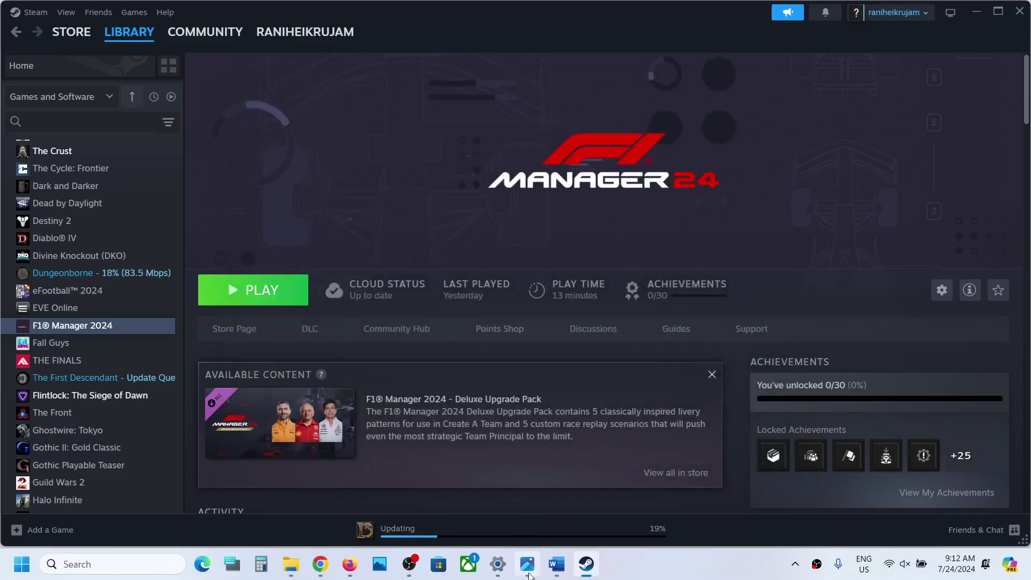
Step: Switch to the Photos app and view the image of the F1 Manager 2024 DirectX Runtime error
mouse_move(527, 564)
click(553, 441)
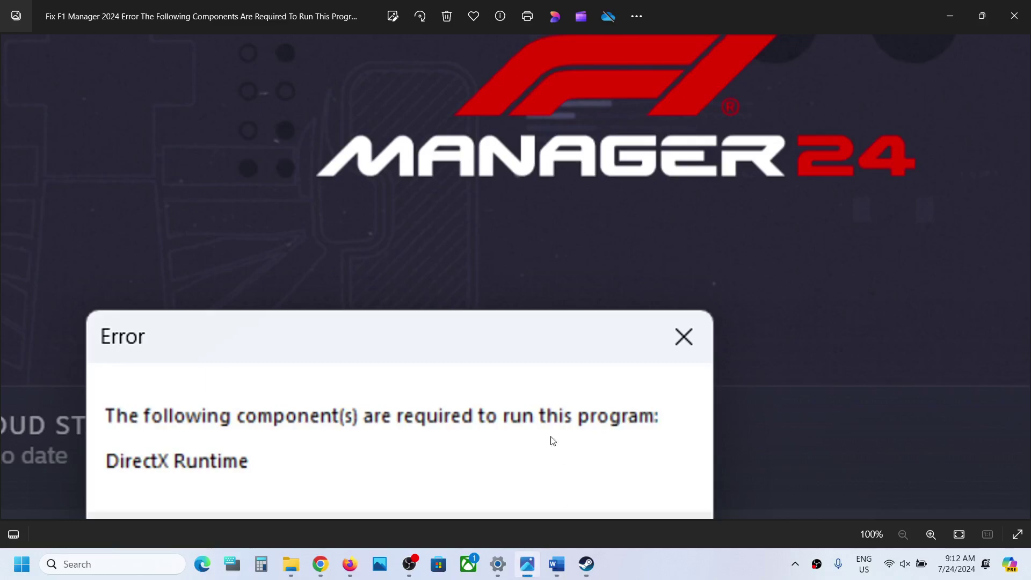
click(700, 575)
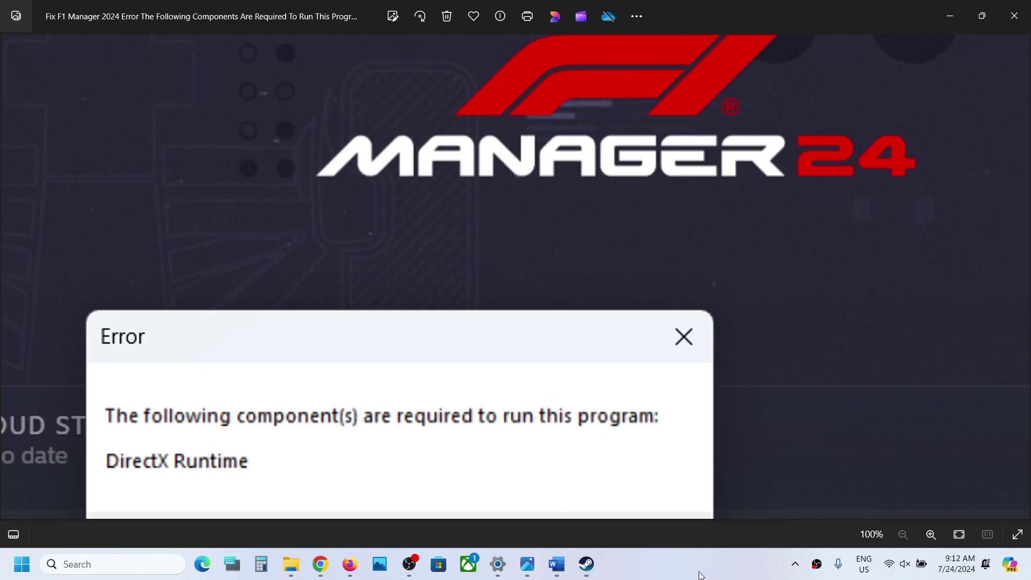